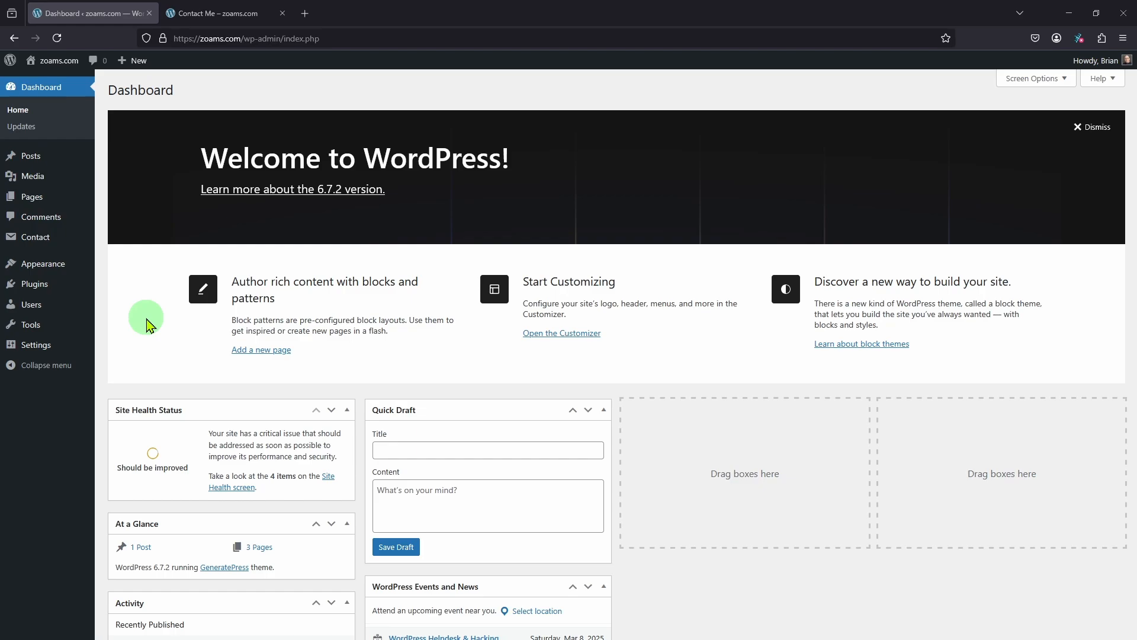
Find the Post SMTP plugin in the WordPress plugin directory, then install and activate it.
mouse_move(40, 291)
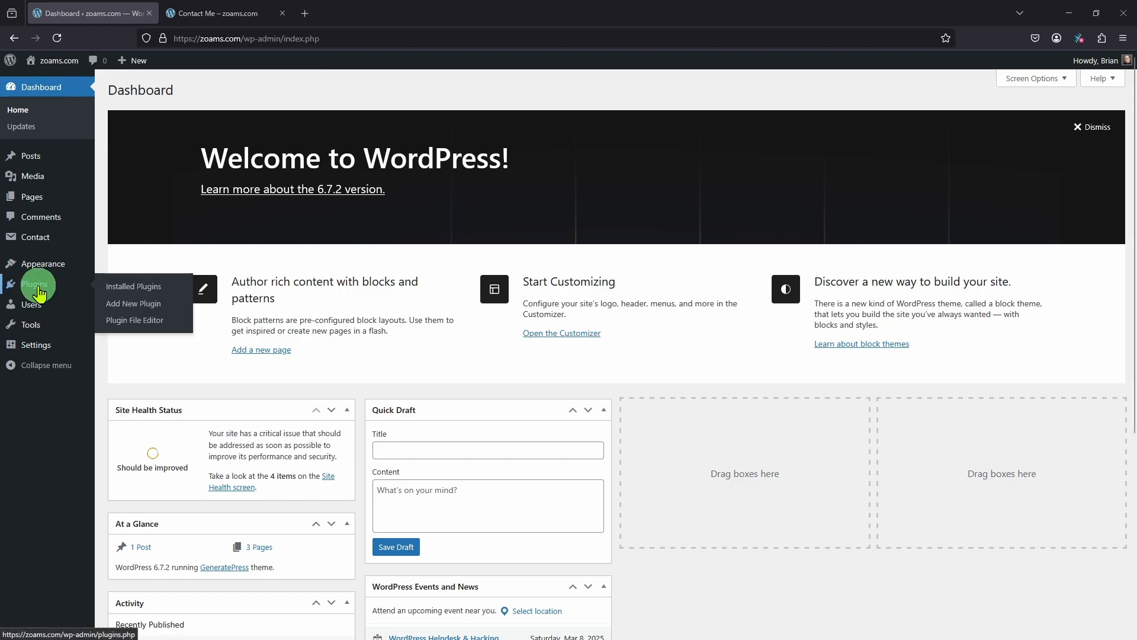
left_click(114, 309)
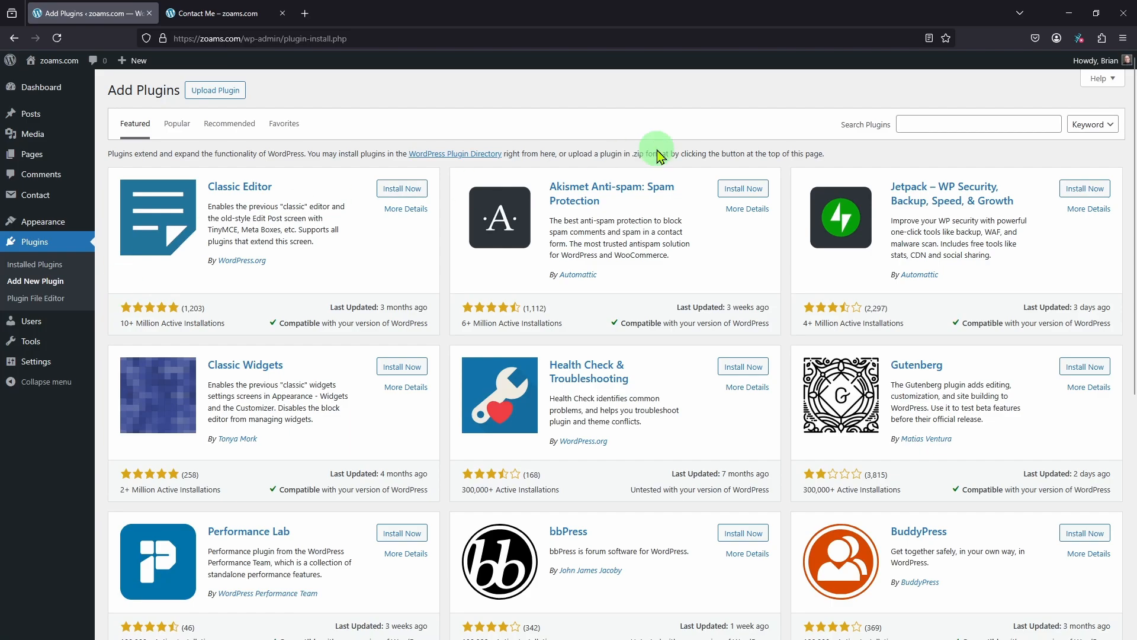
left_click(907, 125)
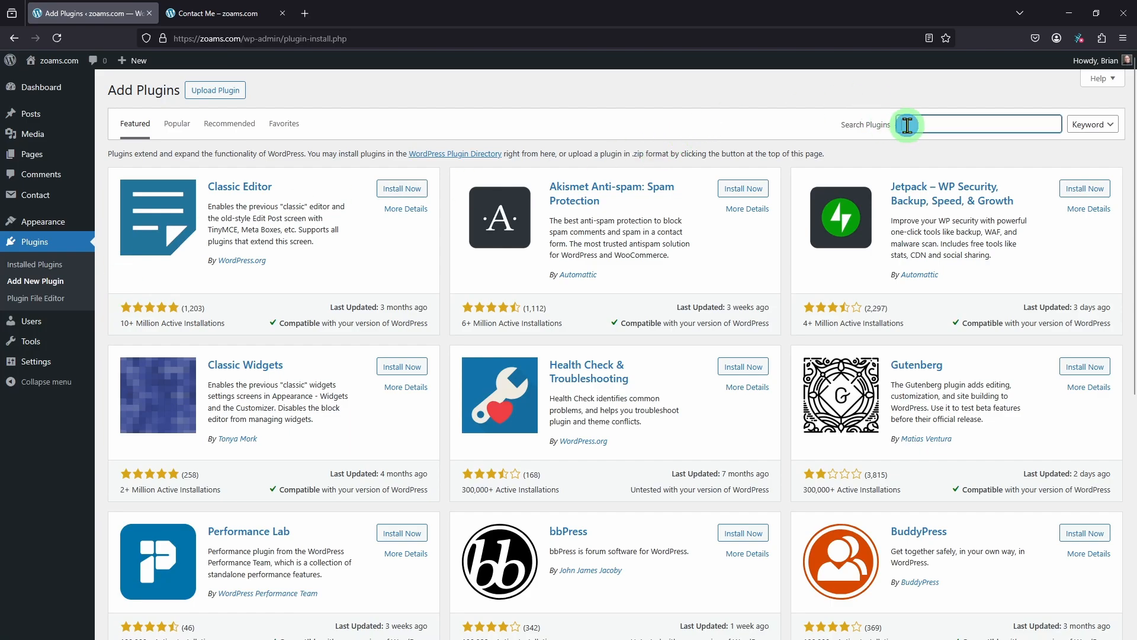
type("Post SMTP")
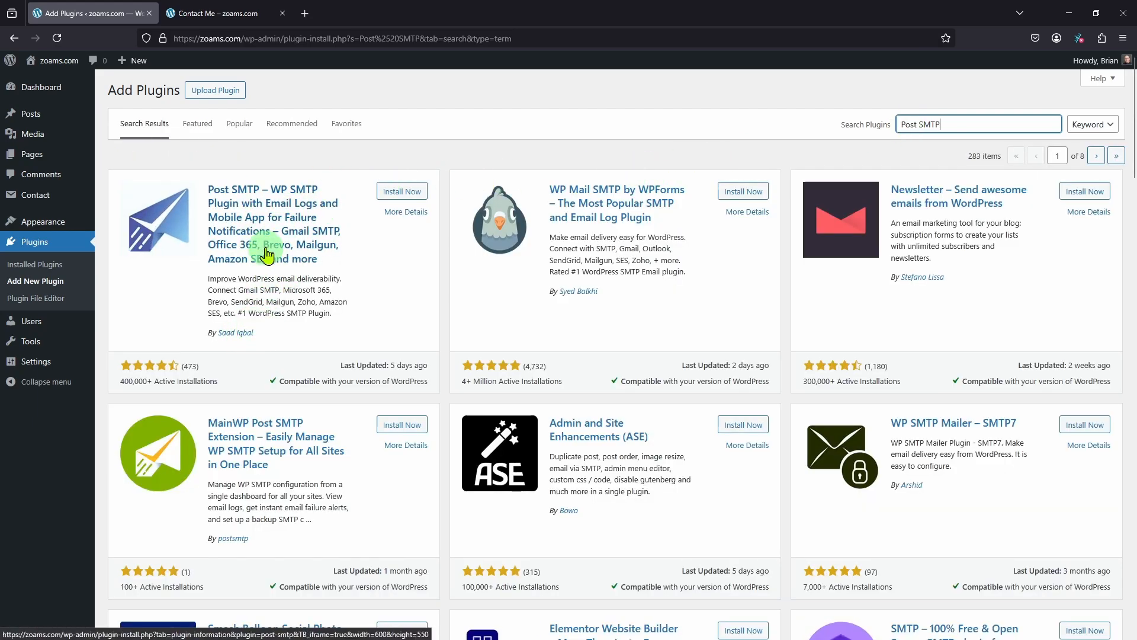
left_click(400, 202)
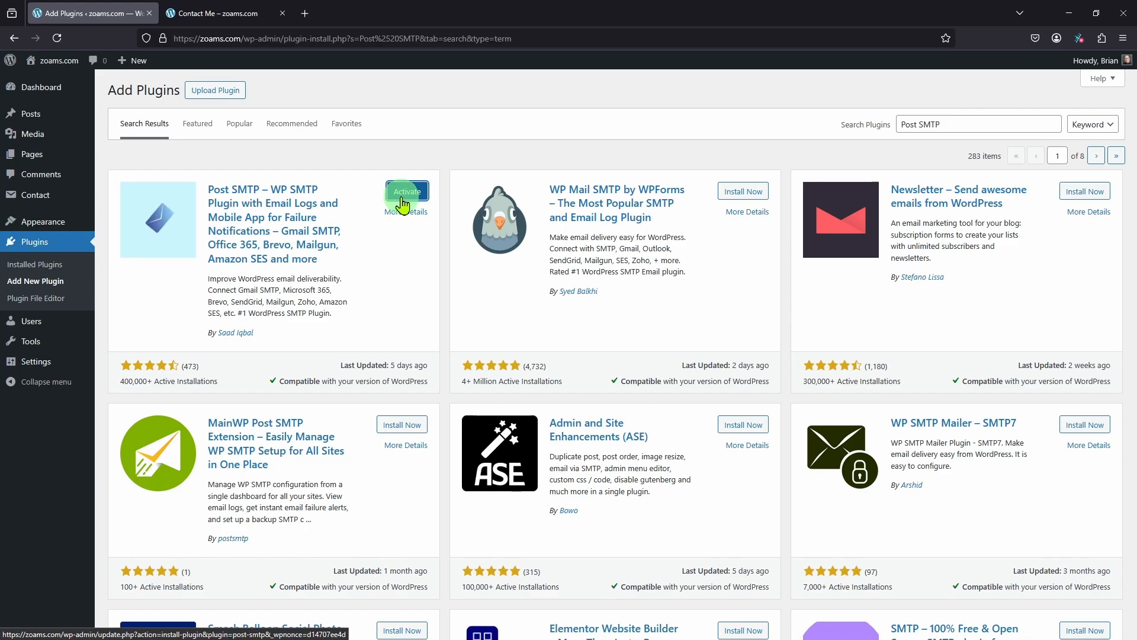
left_click(402, 202)
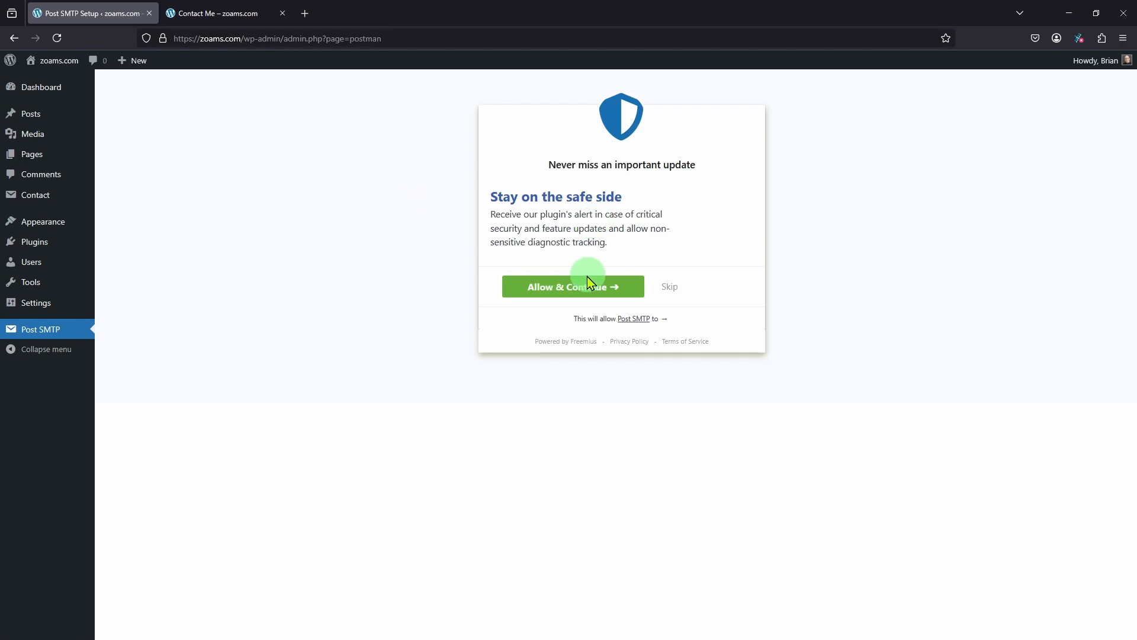
Skip the plugin's update and diagnostic tracking opt-in and choose Gmail API as the SMTP mailer.
left_click(675, 290)
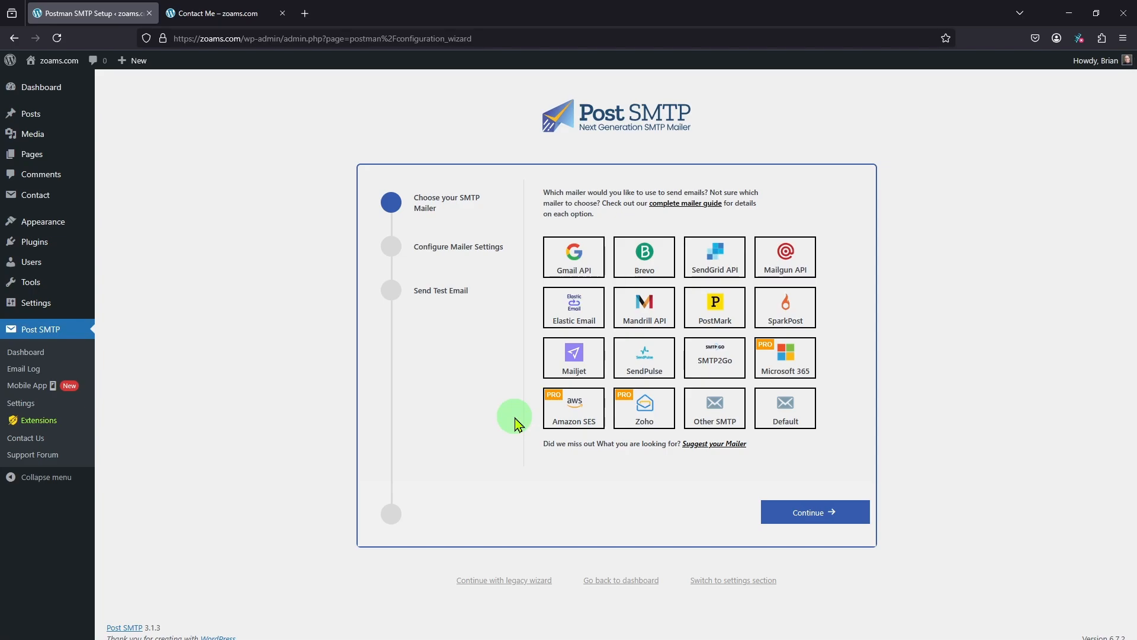
left_click(571, 261)
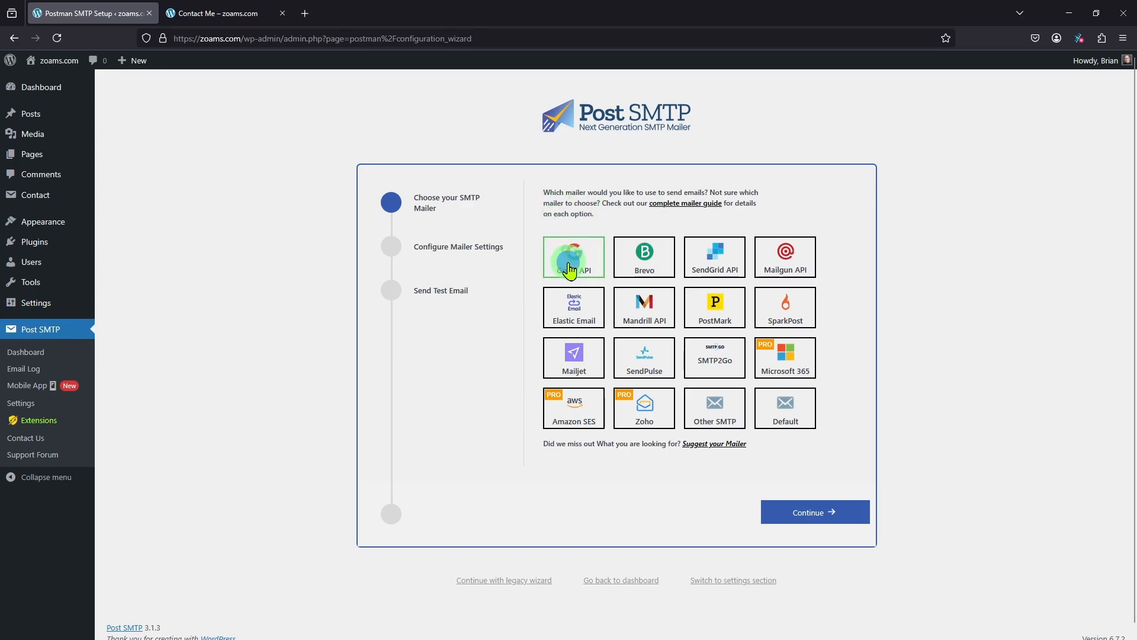
left_click(815, 516)
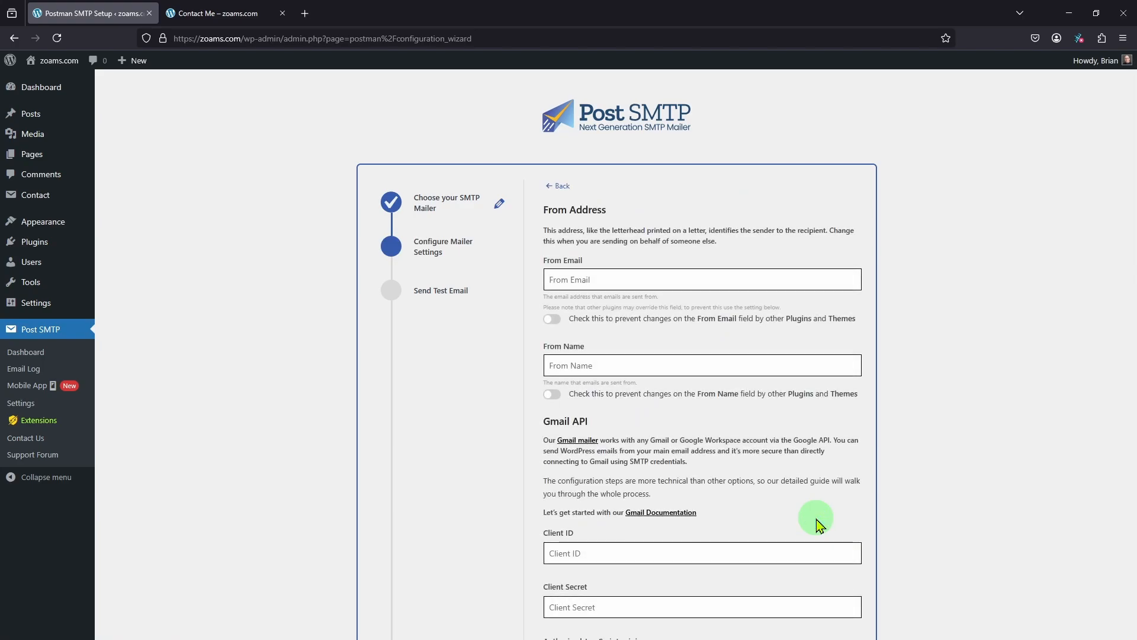
Fill in the sender's From Email and From Name and prevent other plugins and themes from changing either field.
left_click(558, 279)
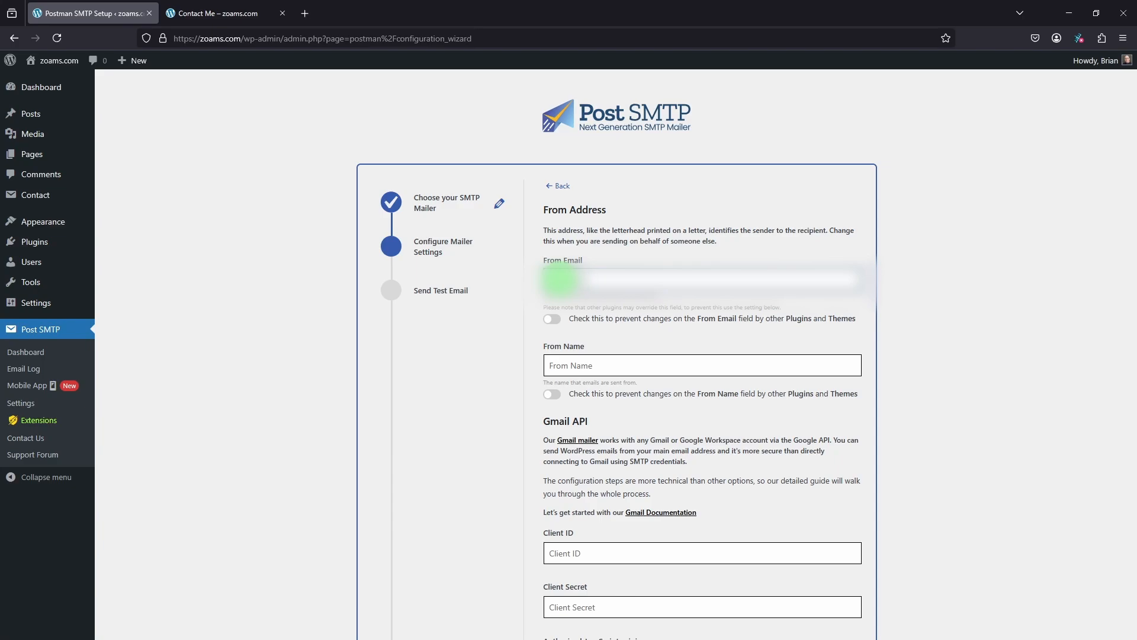
type("zoams.com")
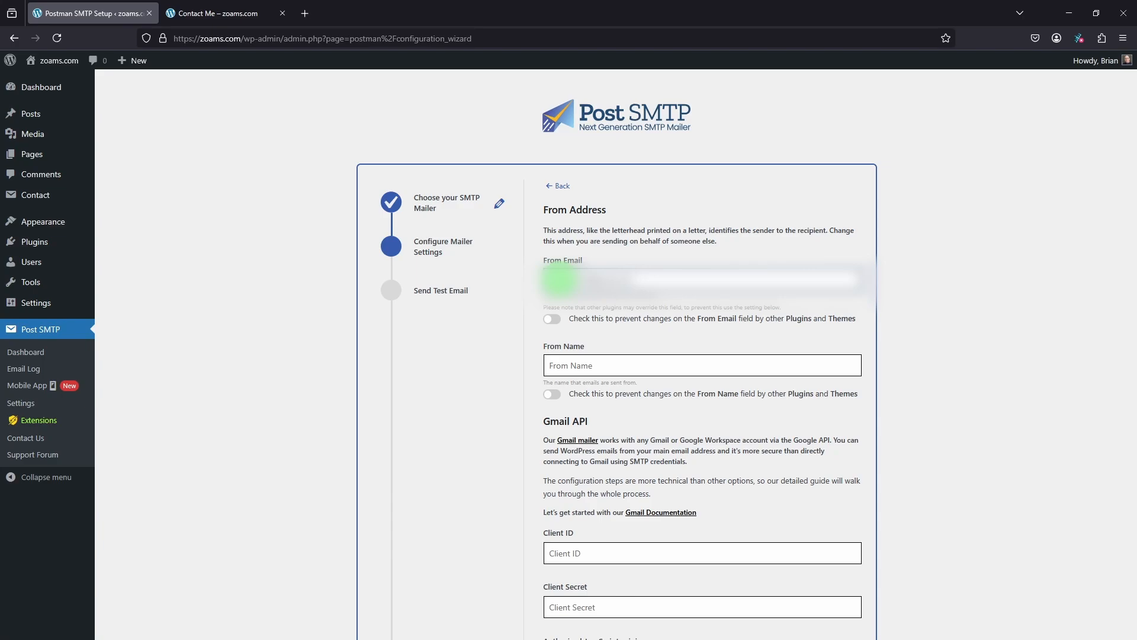
left_click(560, 365)
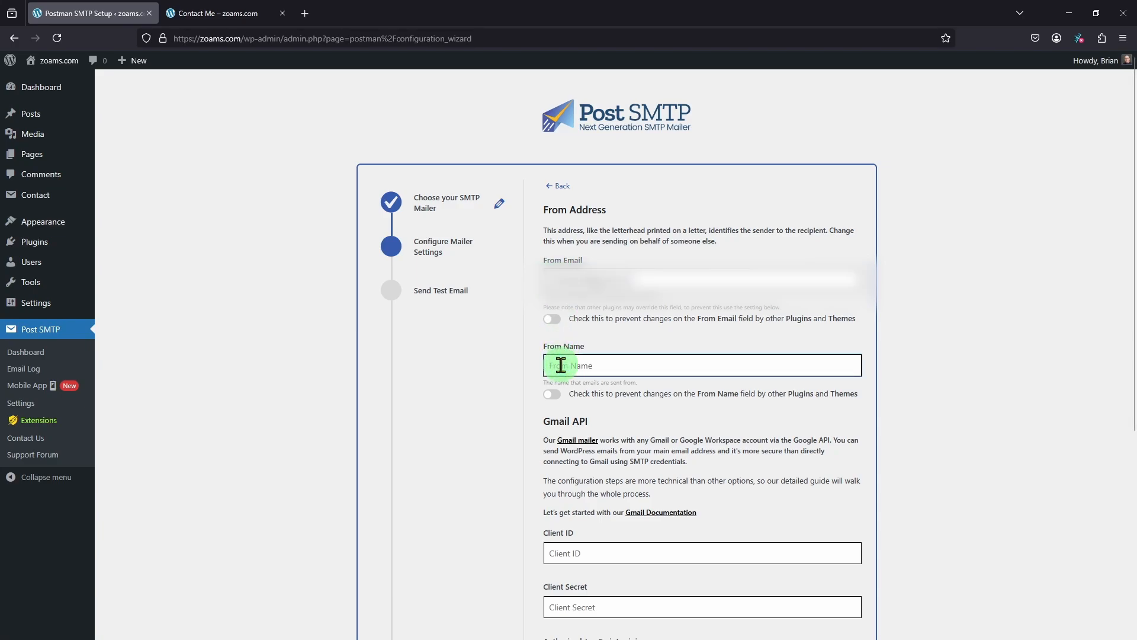
type("B")
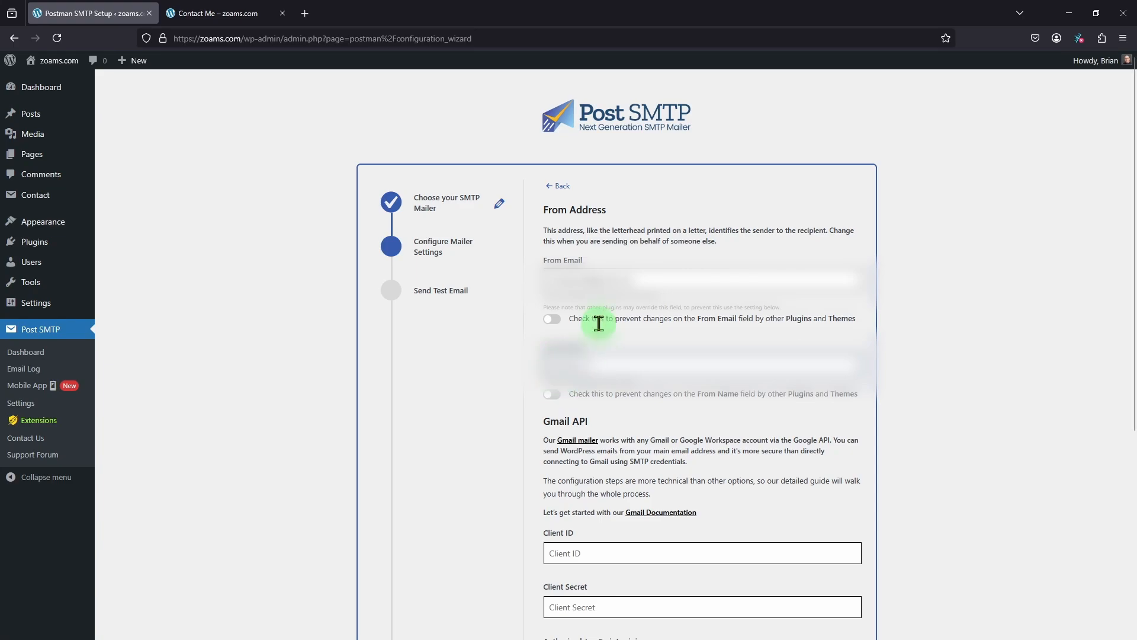
left_click(552, 319)
left_click(552, 393)
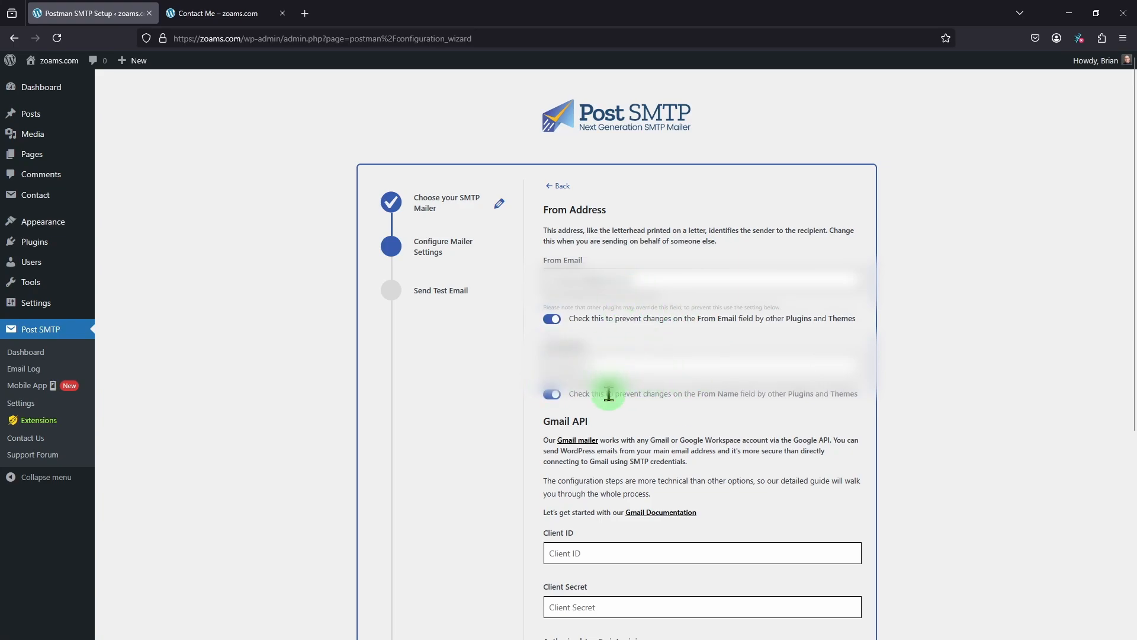
scroll(610, 391, "down", 4)
scroll(609, 396, "up", 3)
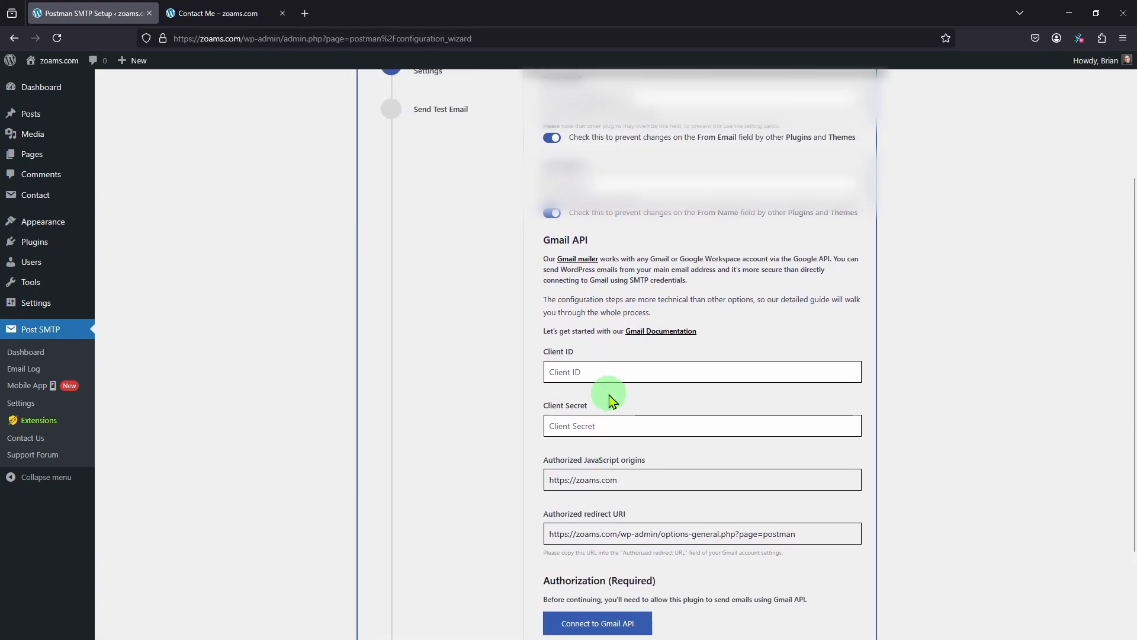
scroll(609, 391, "down", 4)
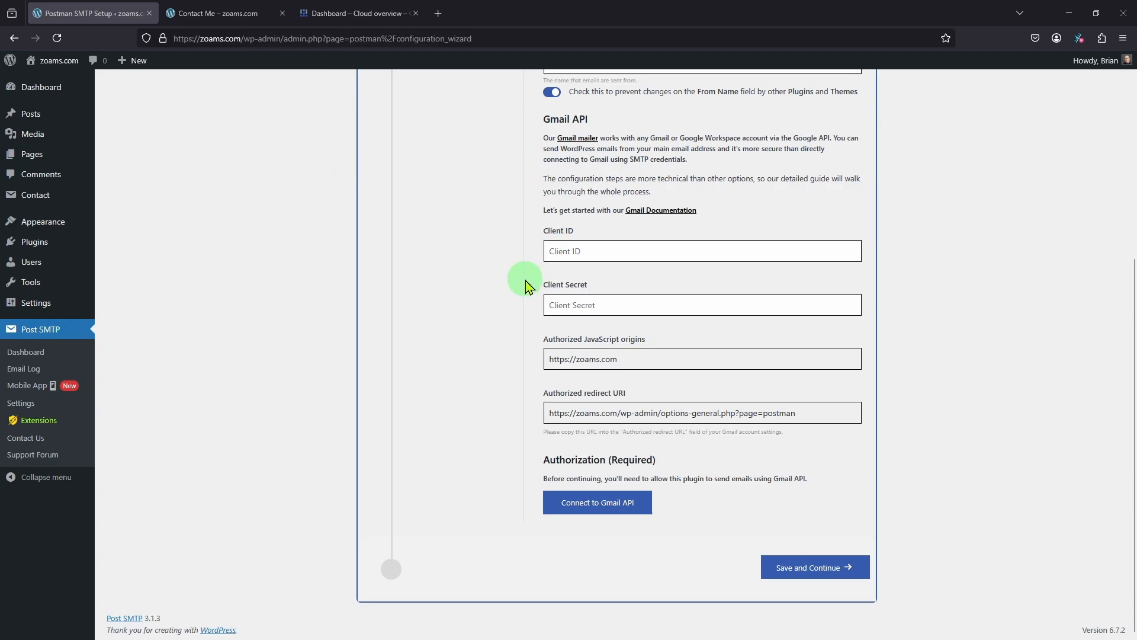
Switch to the Google Cloud console and agree to its terms of service.
left_click(349, 21)
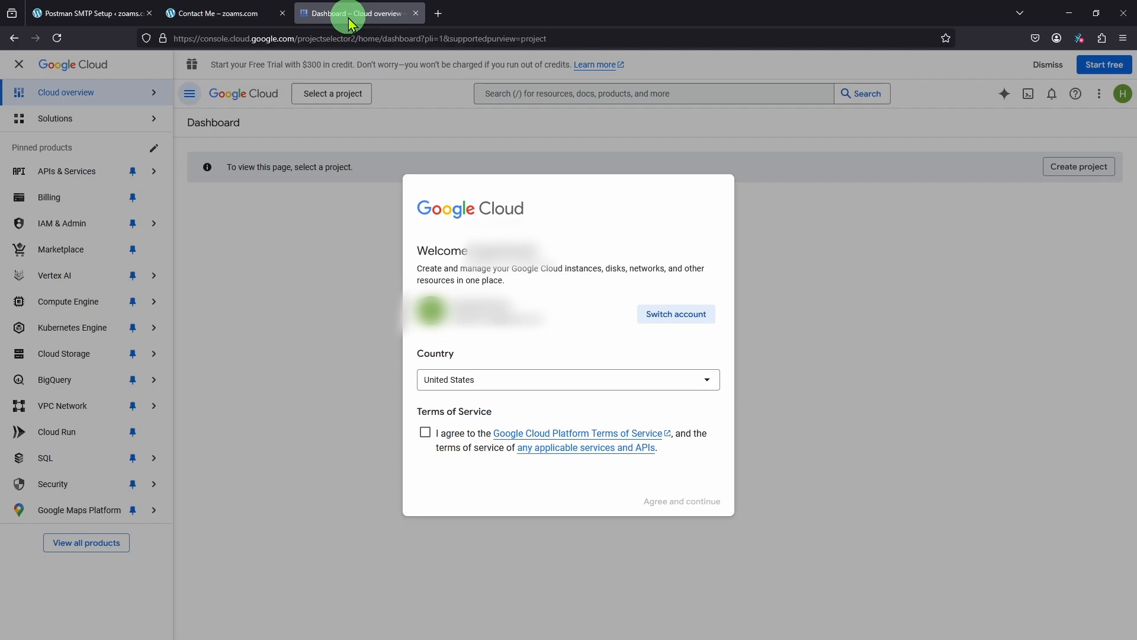
left_click(426, 433)
left_click(681, 502)
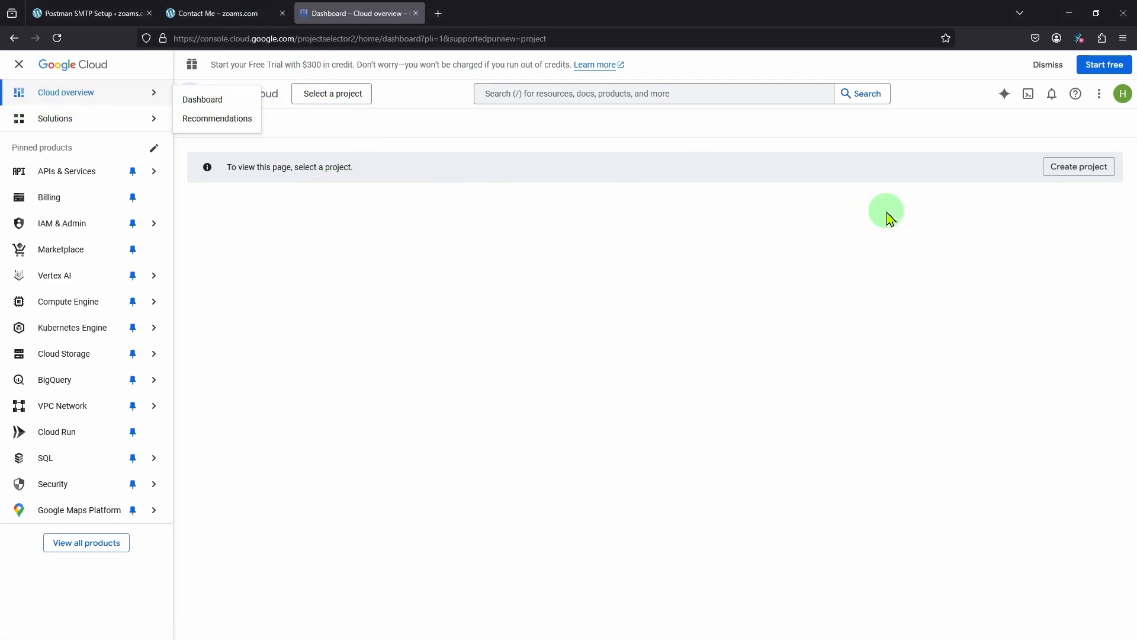
Create a Google Cloud project named PostSMTP with no organization and open its dashboard.
left_click(1060, 173)
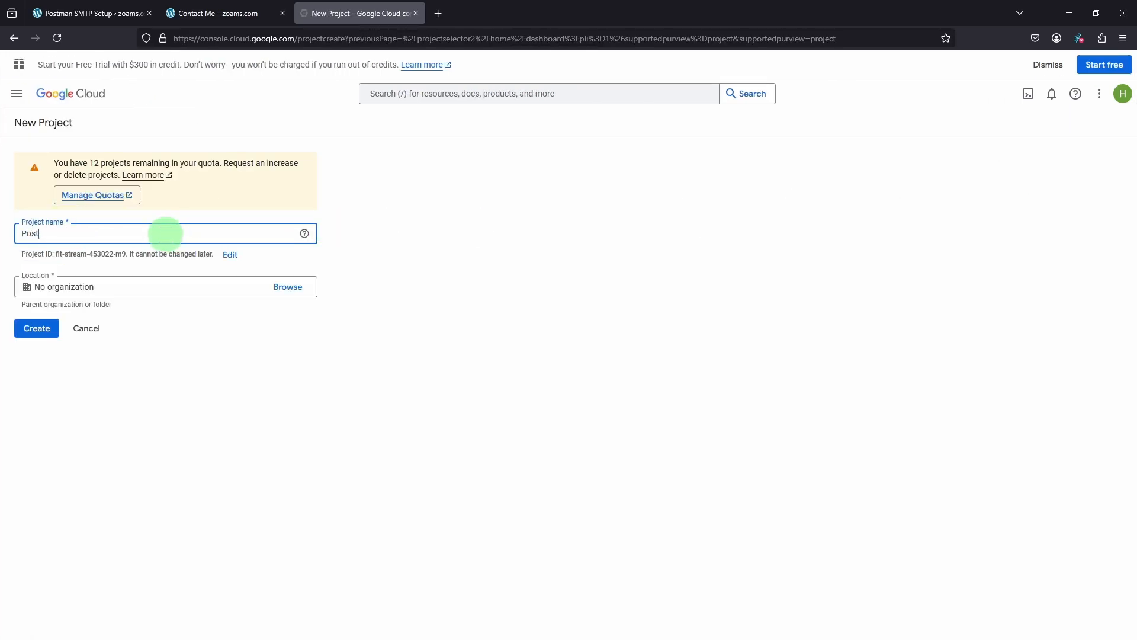
type("SMTP")
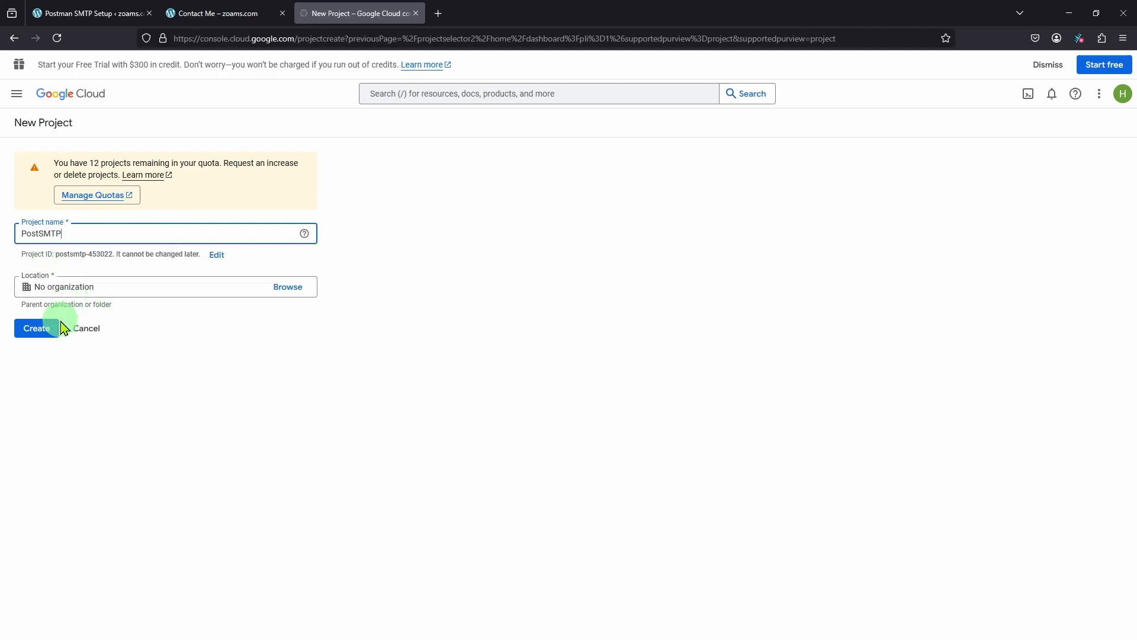
left_click(35, 333)
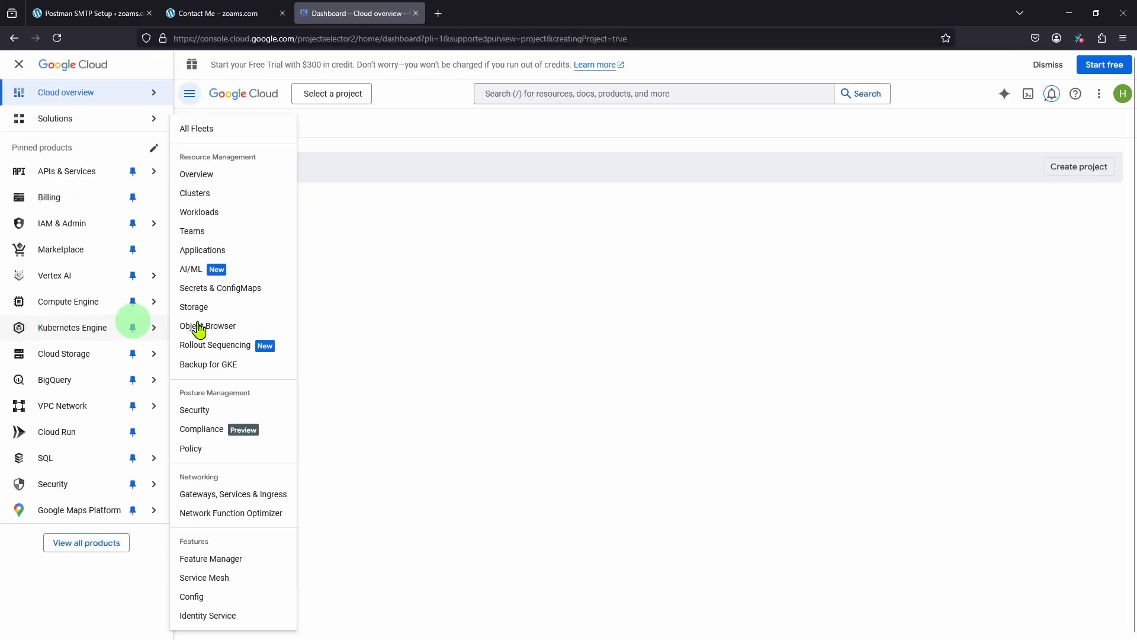
left_click(515, 127)
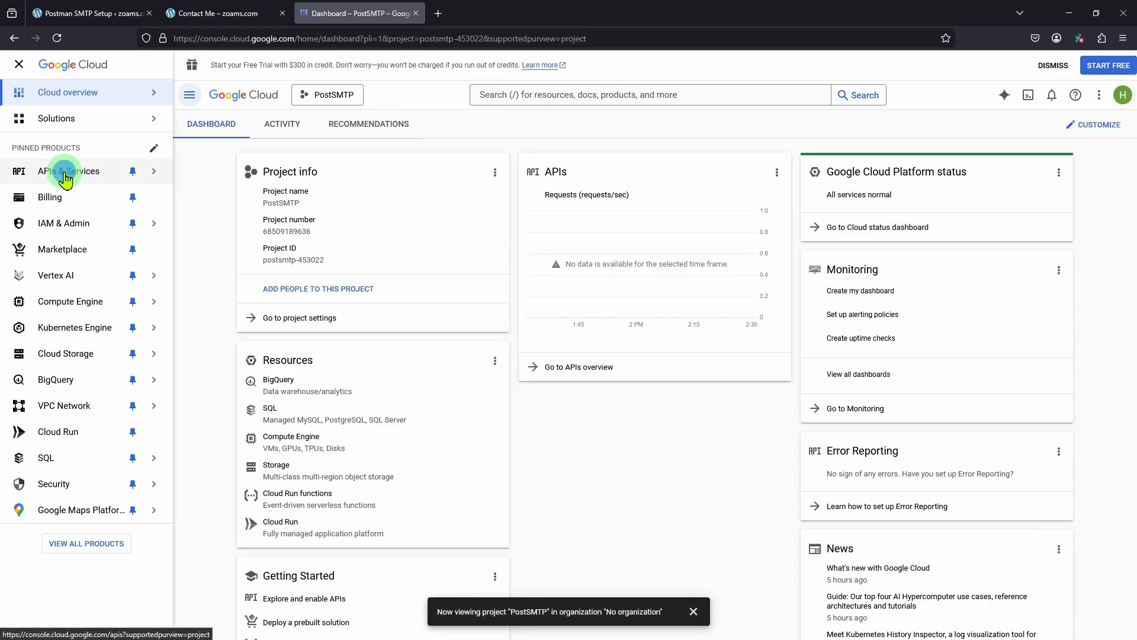
Search the Google Cloud APIs for gmail and enable the Gmail API for the PostSMTP project.
mouse_move(66, 176)
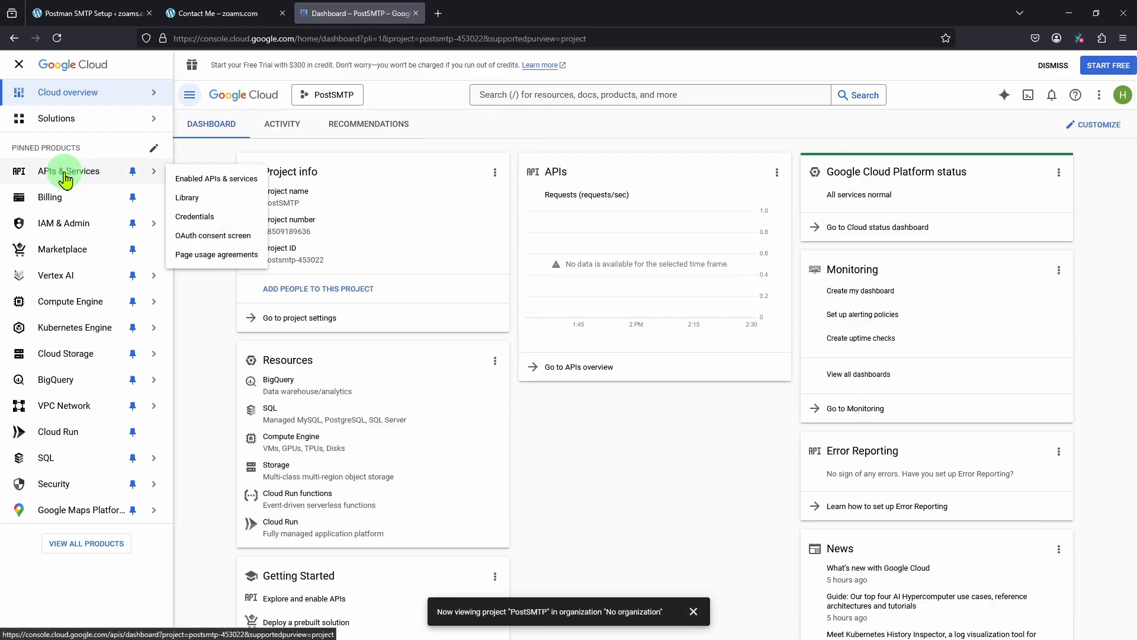
left_click(229, 180)
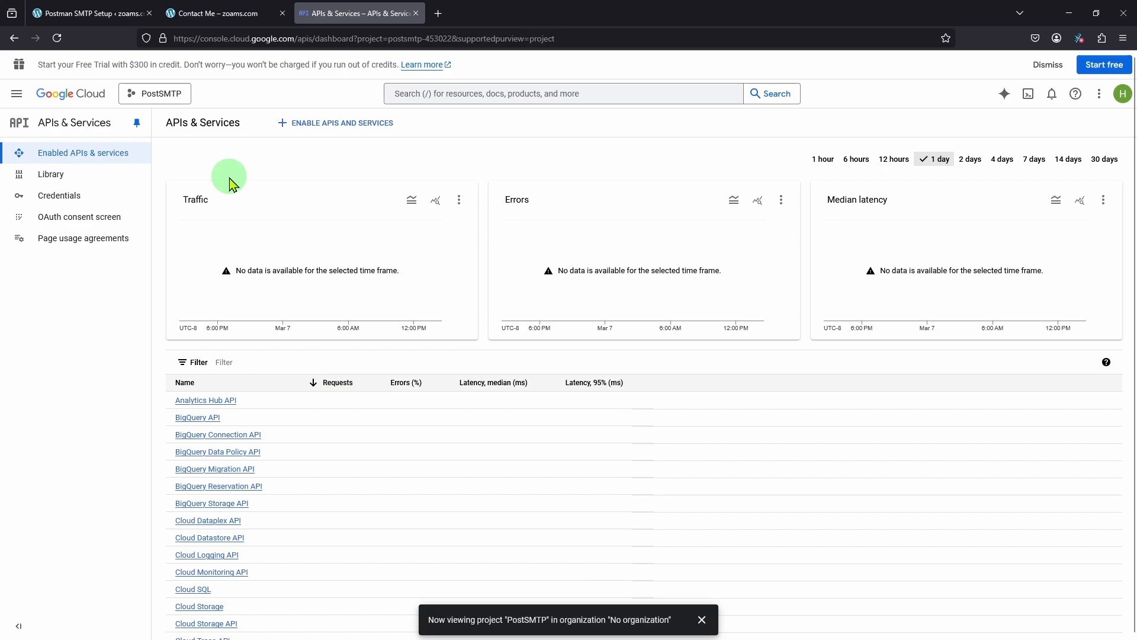
left_click(436, 93)
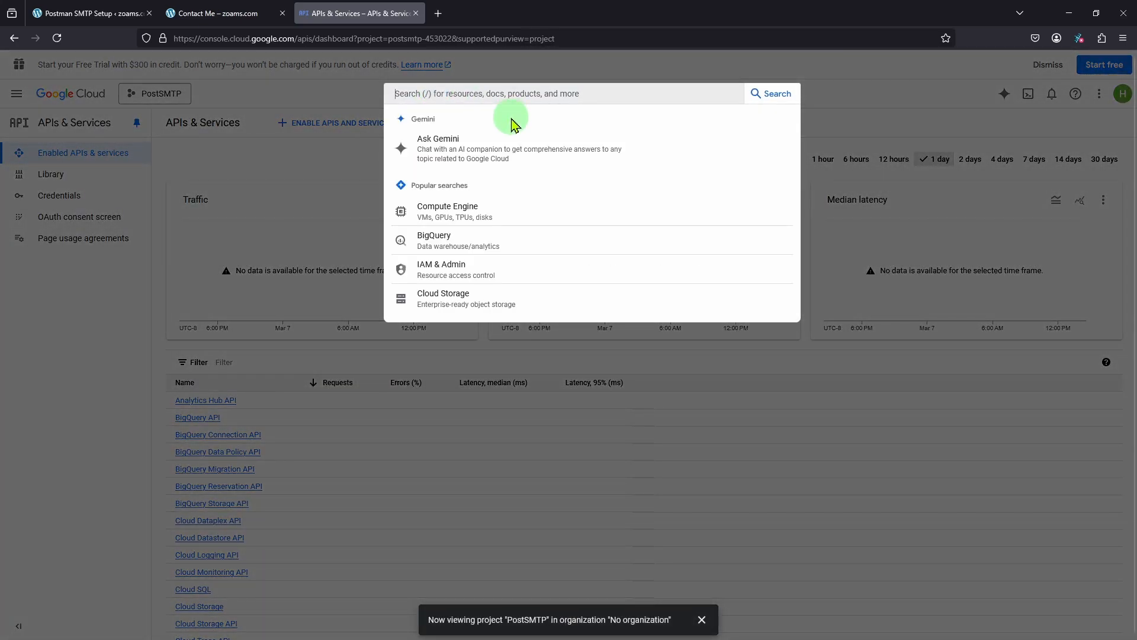
type("gmail")
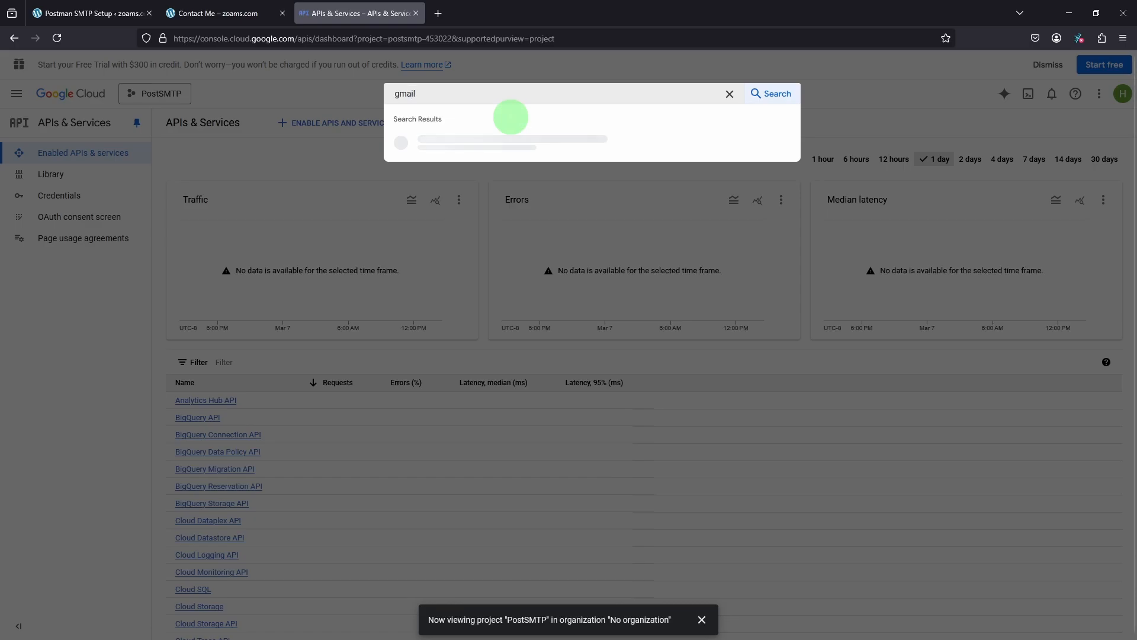
key("Return")
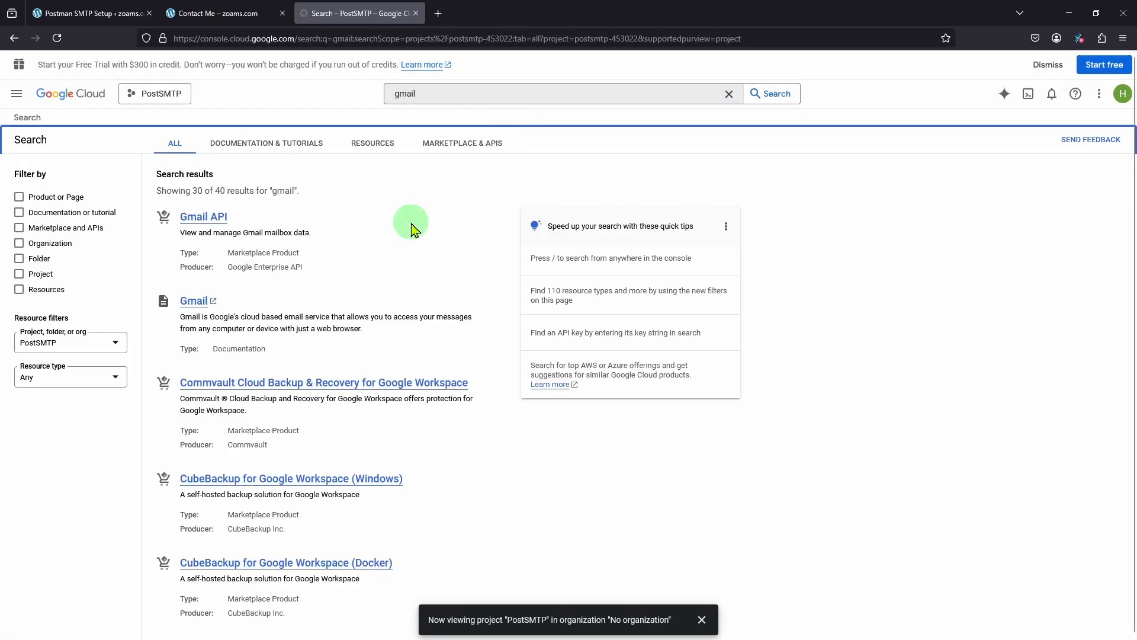
left_click(203, 219)
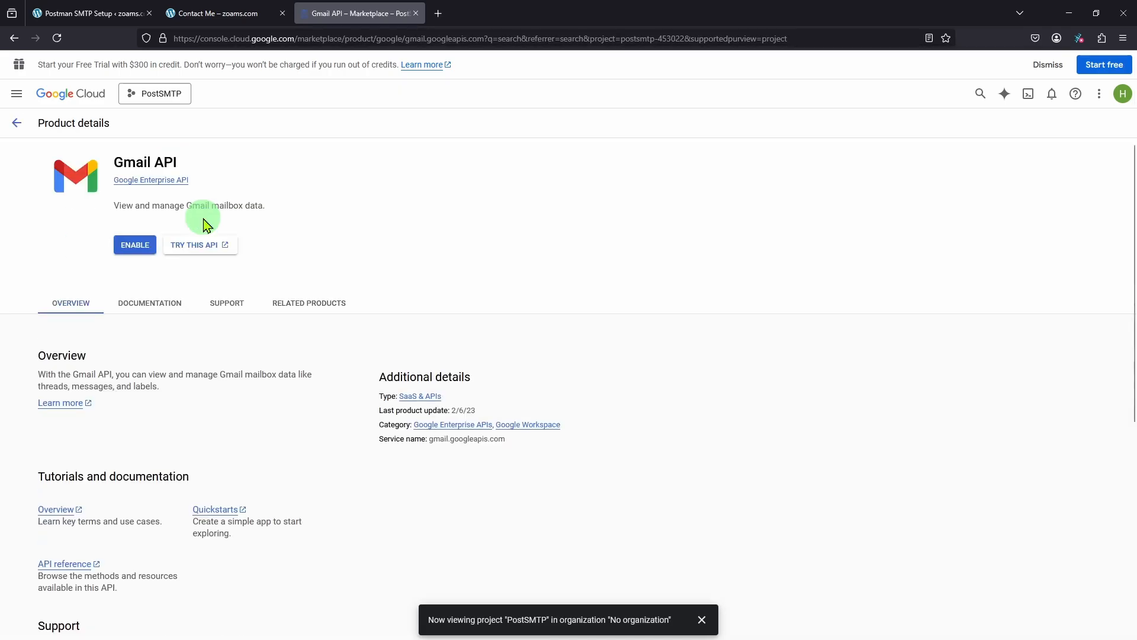
left_click(138, 248)
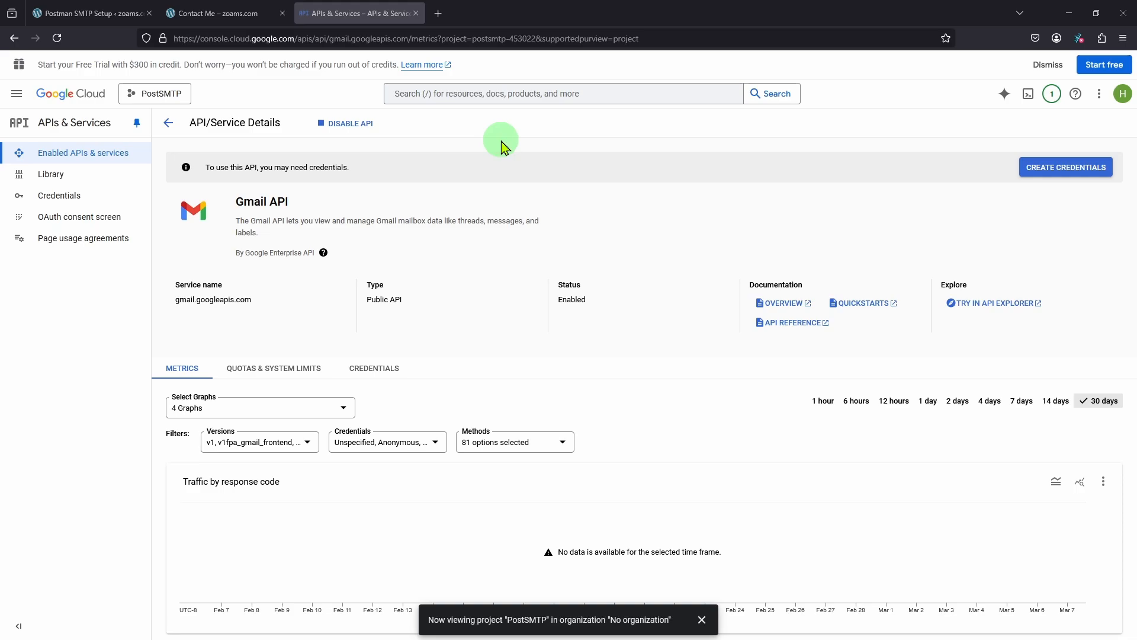
Start the OAuth consent configuration and complete its app information with the app name Post SMTP and the account's support email.
left_click(39, 226)
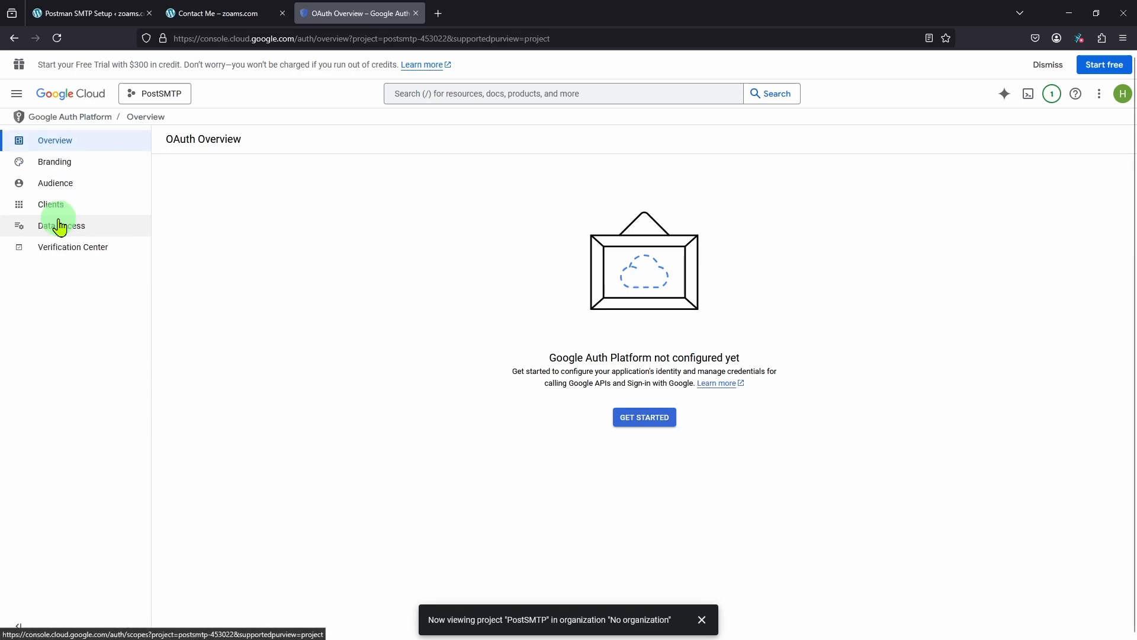
left_click(661, 424)
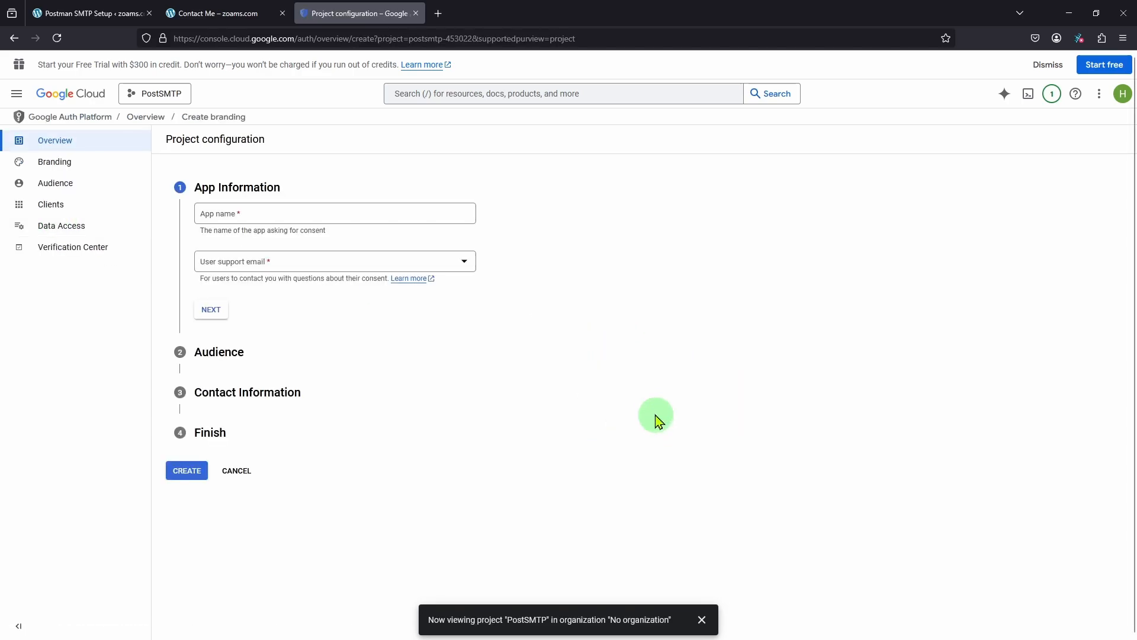
left_click(232, 217)
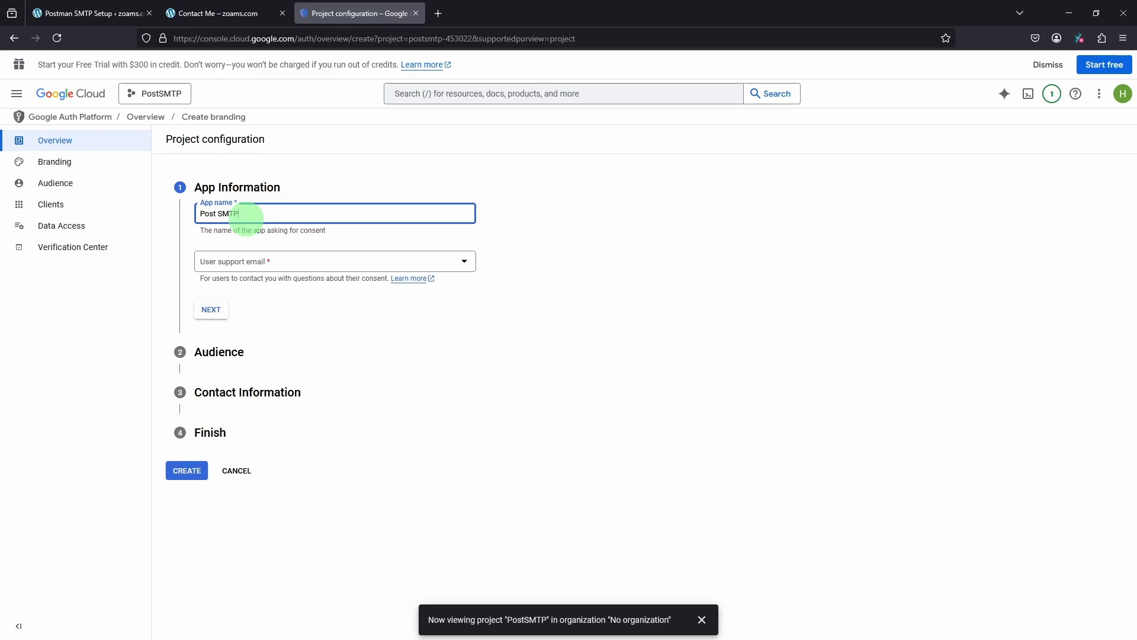
left_click(244, 264)
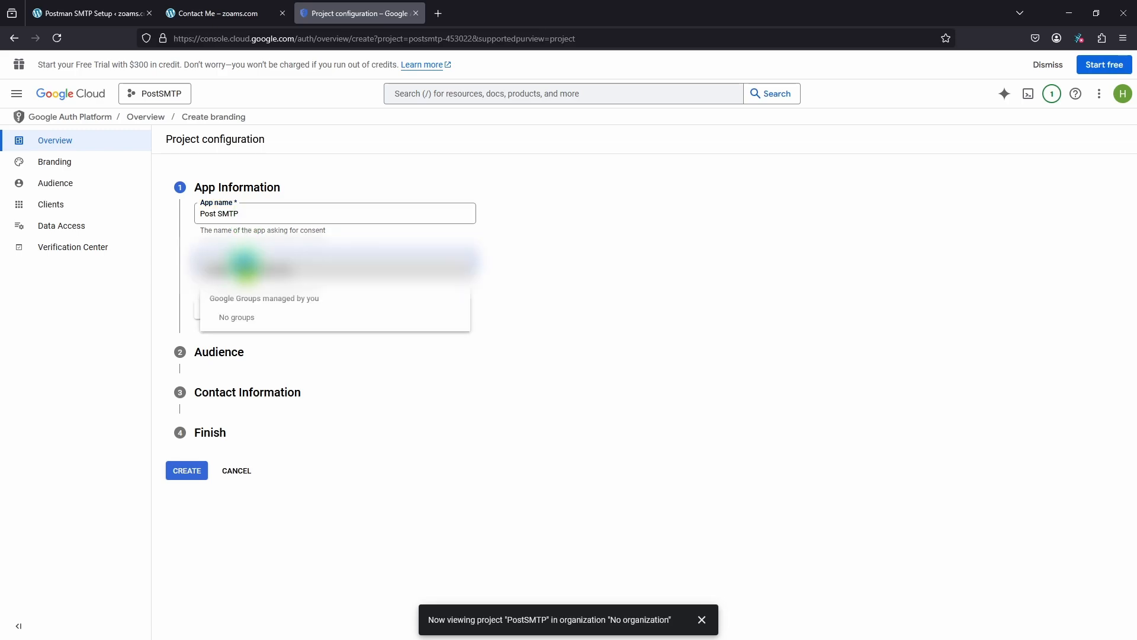
left_click(253, 270)
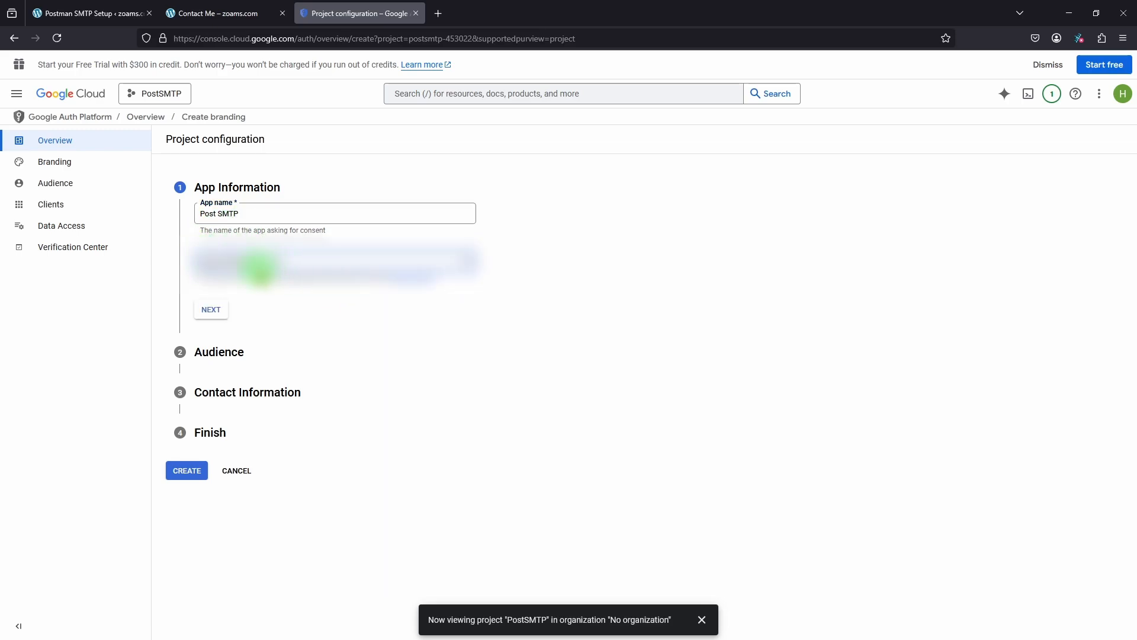
left_click(211, 310)
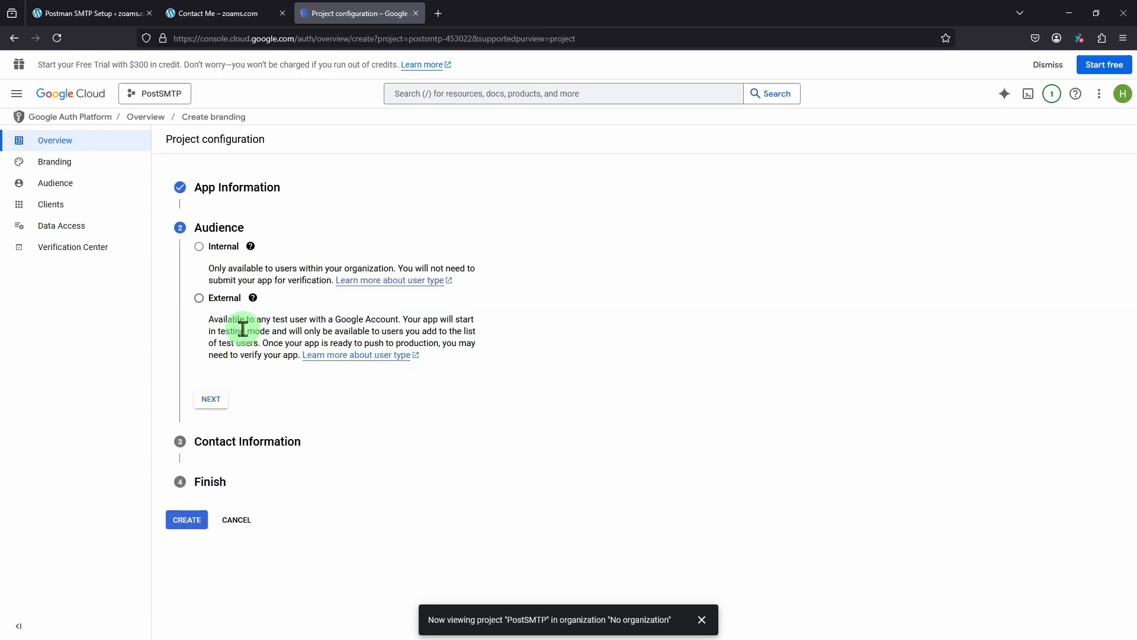
Finish and create the OAuth configuration with an External audience, the contact email address and agreement to the Google API Services User Data Policy.
left_click(200, 298)
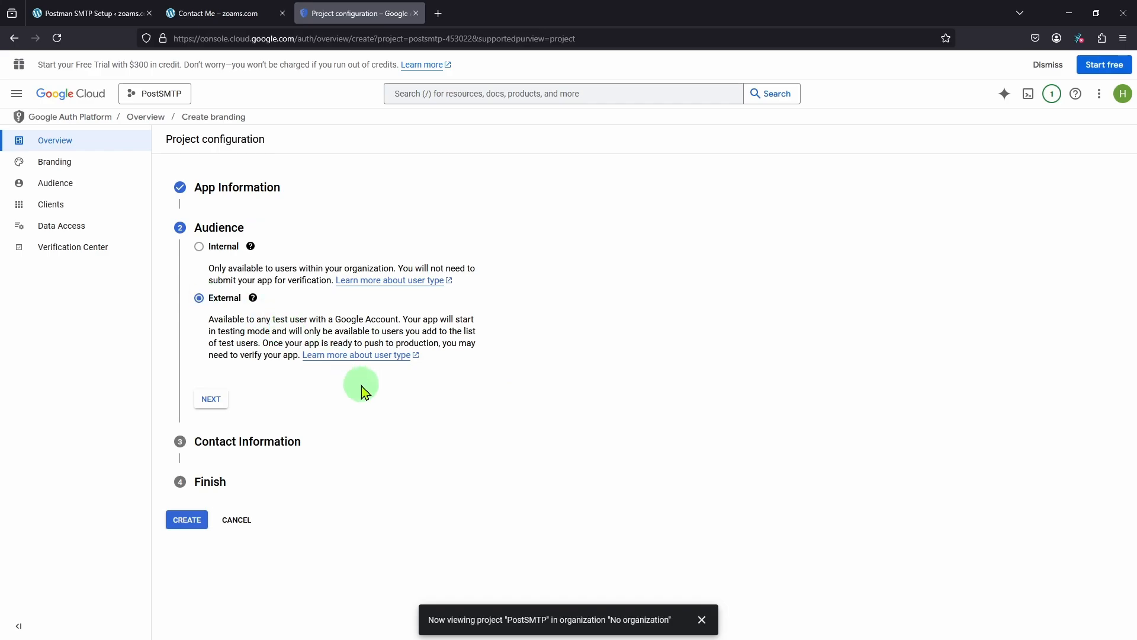
left_click(208, 399)
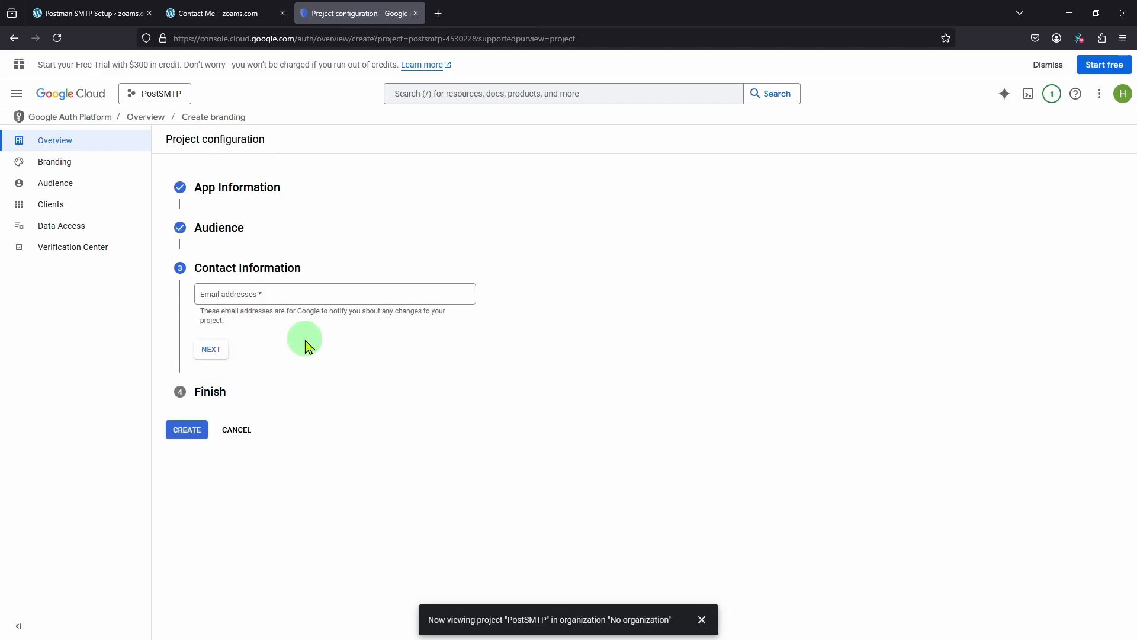
left_click(269, 290)
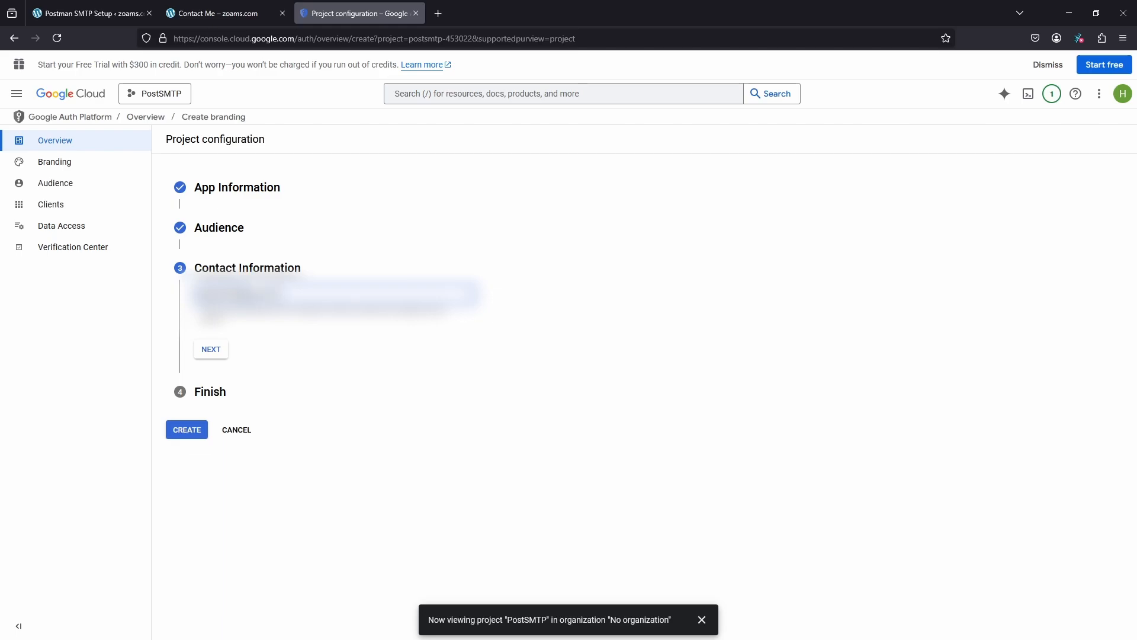
left_click(210, 349)
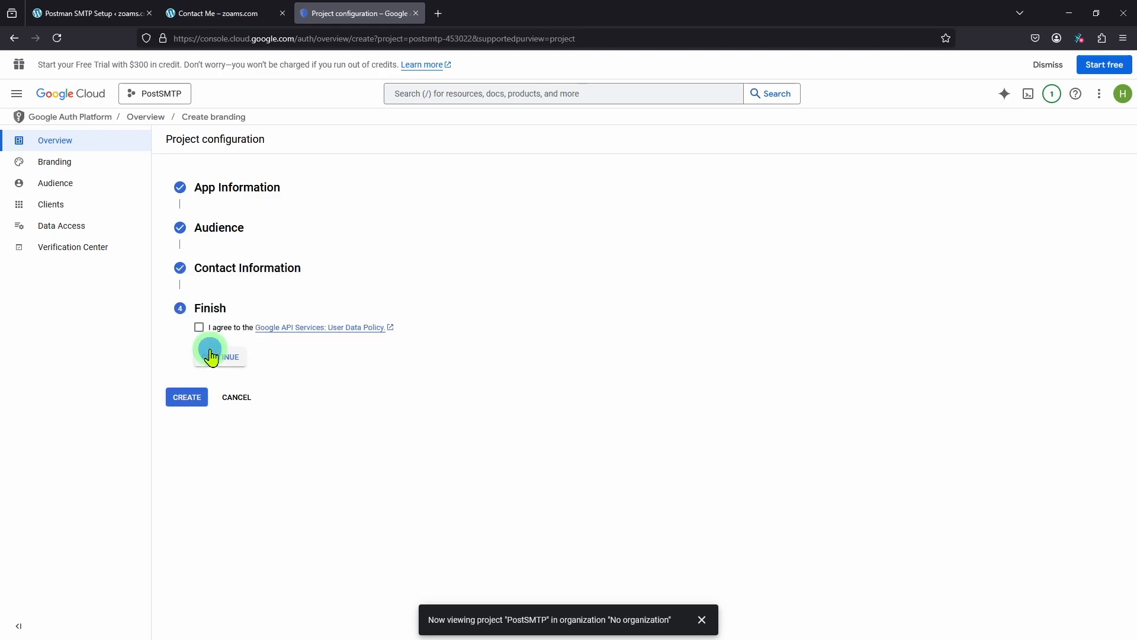
left_click(199, 327)
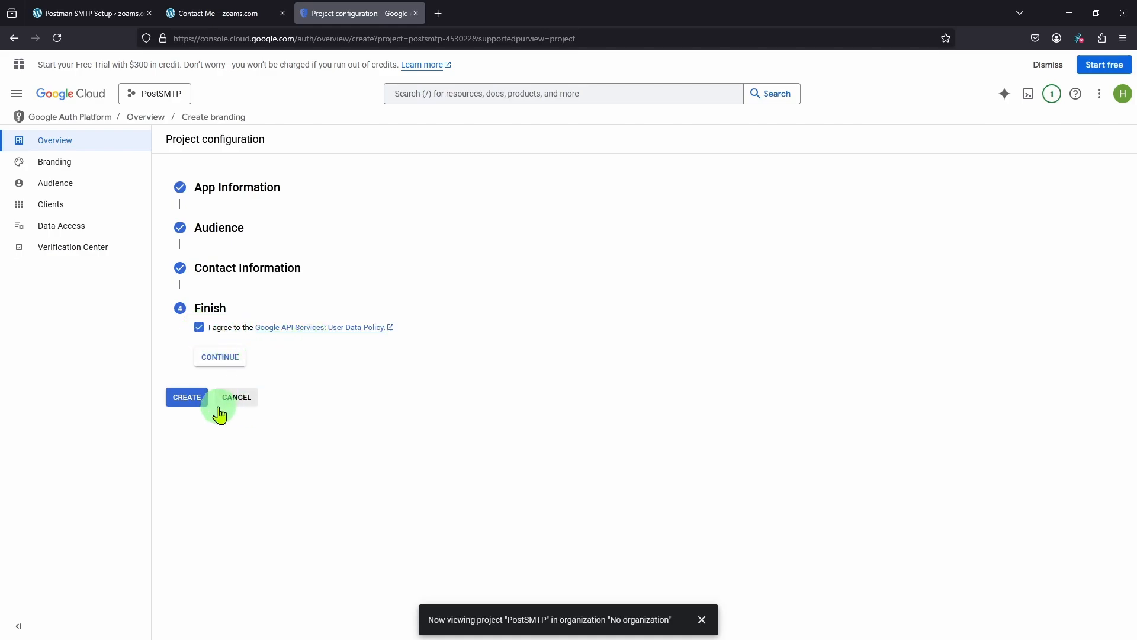
left_click(187, 399)
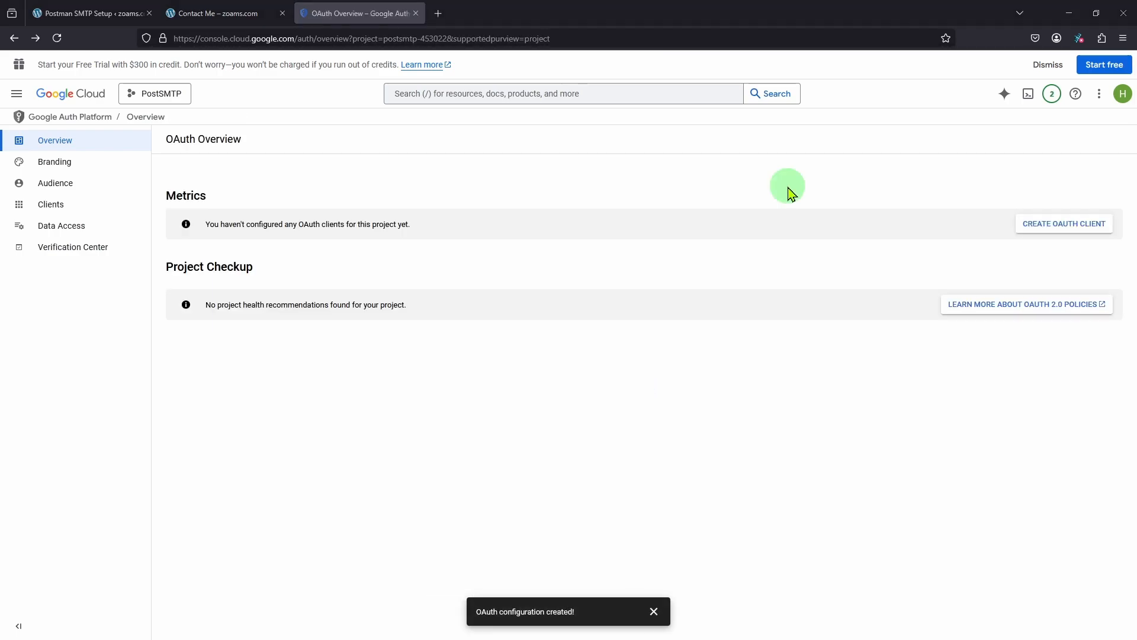
Start a new OAuth client with application type Web application, keeping the default client name.
left_click(1066, 225)
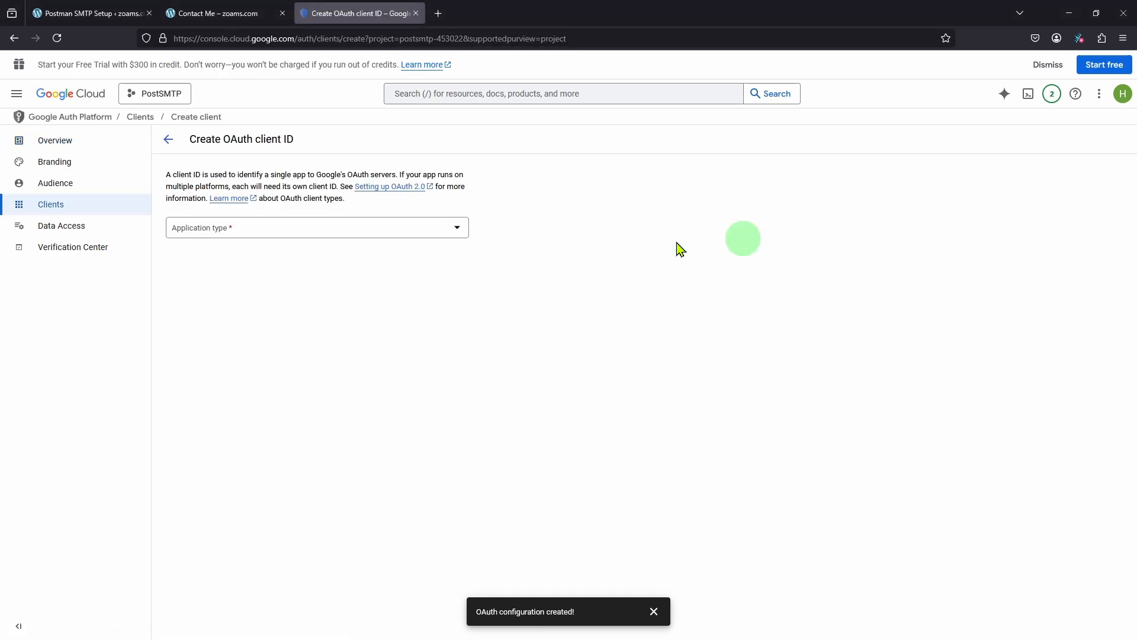
left_click(244, 229)
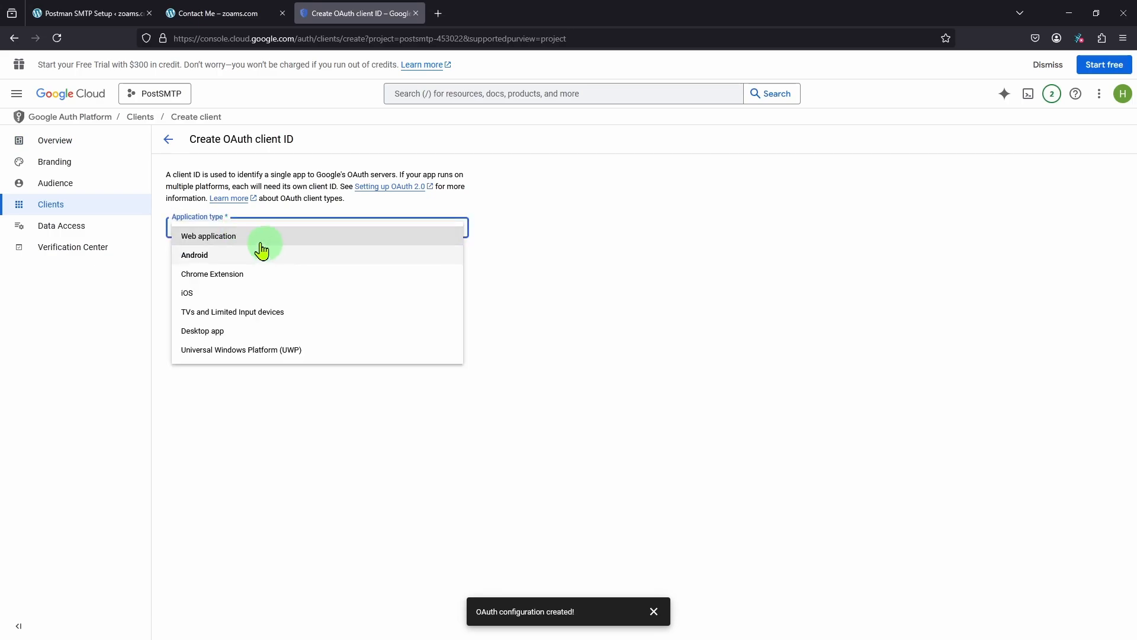
left_click(206, 237)
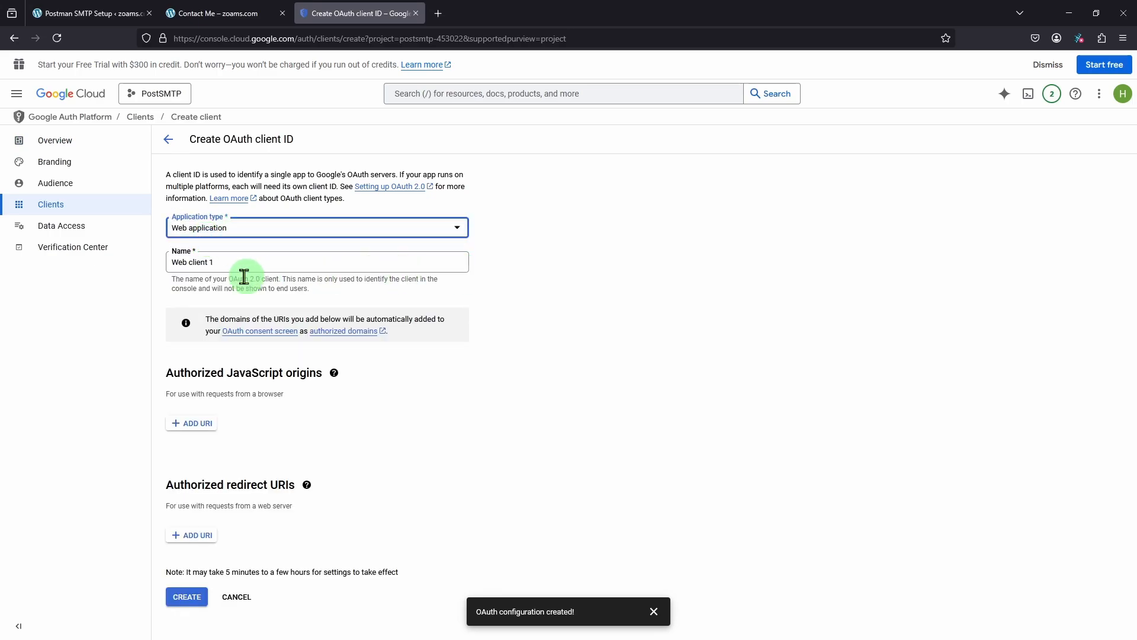
double_click(242, 264)
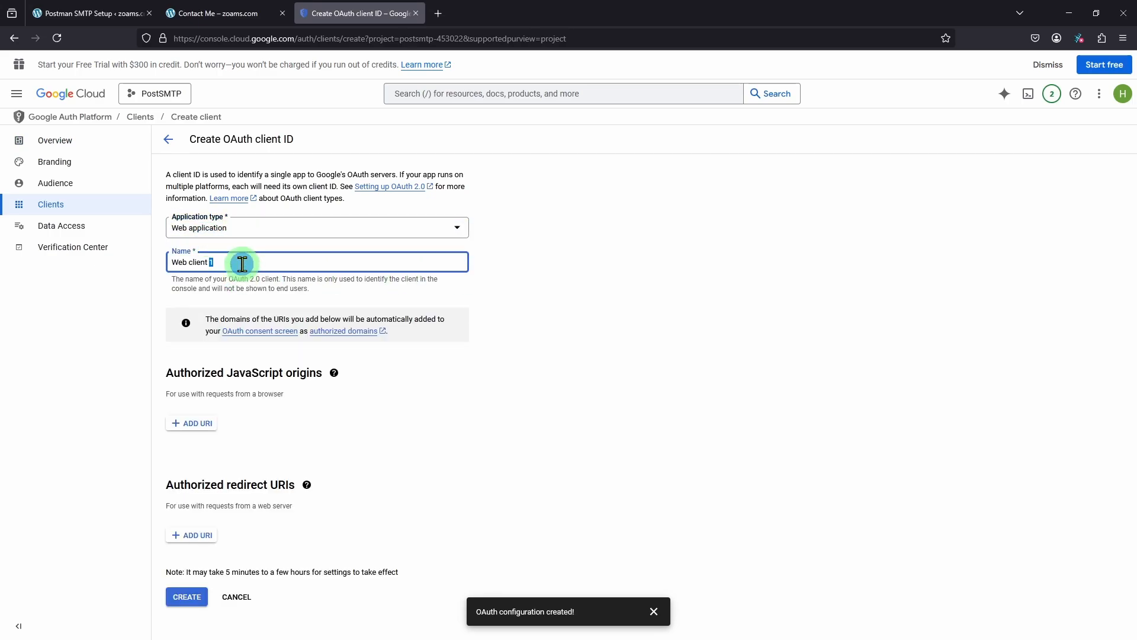
left_click(427, 374)
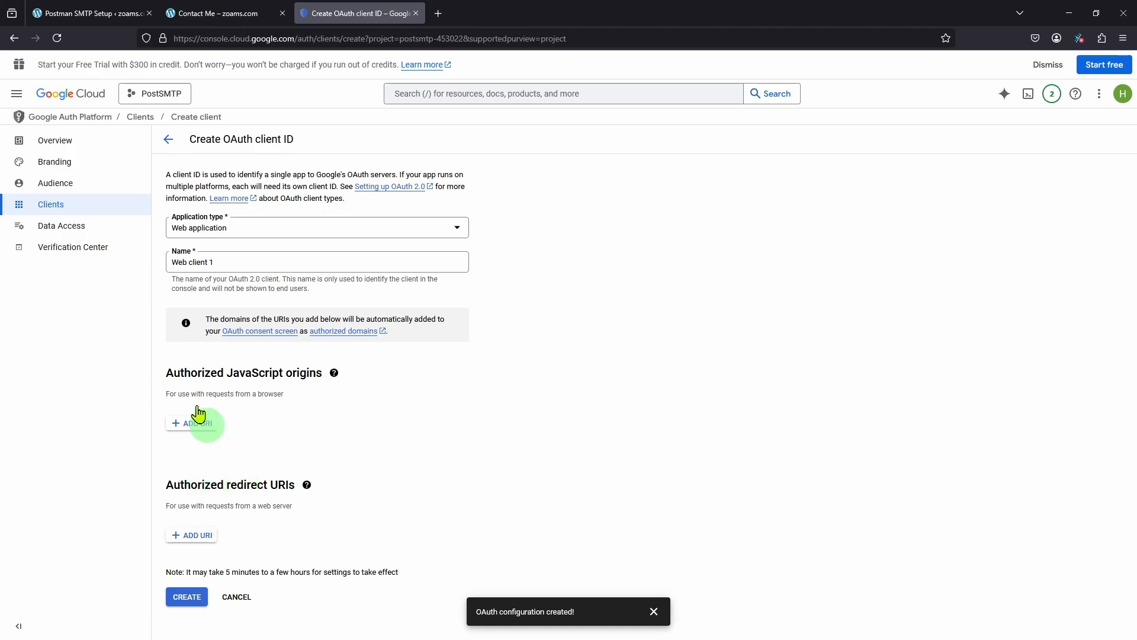
left_click(106, 17)
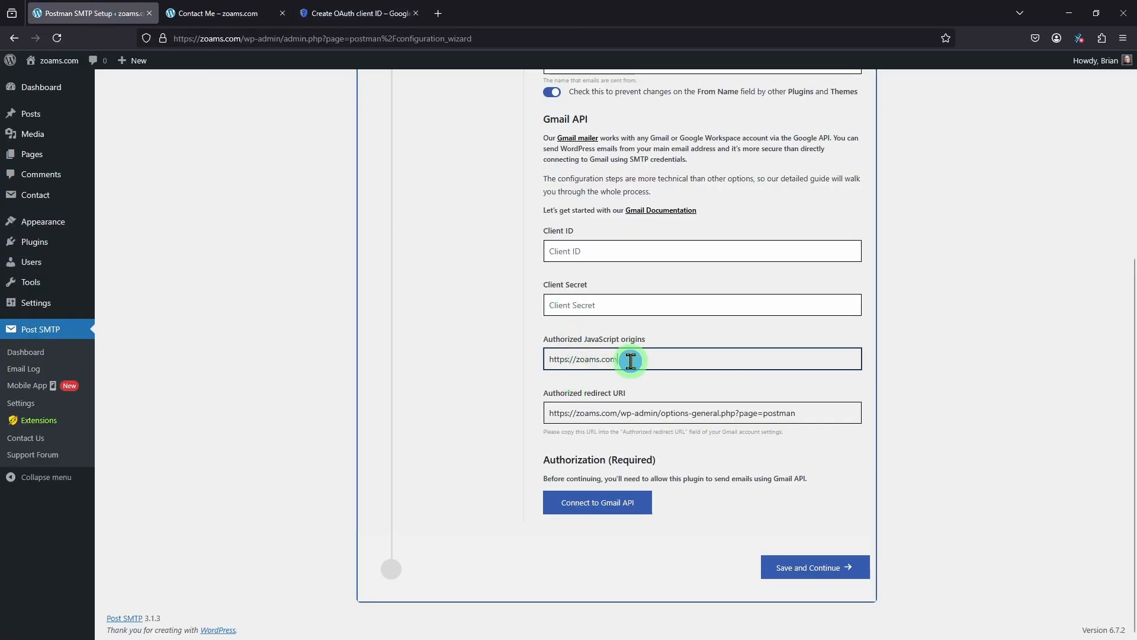
left_click_drag(627, 358, 536, 358)
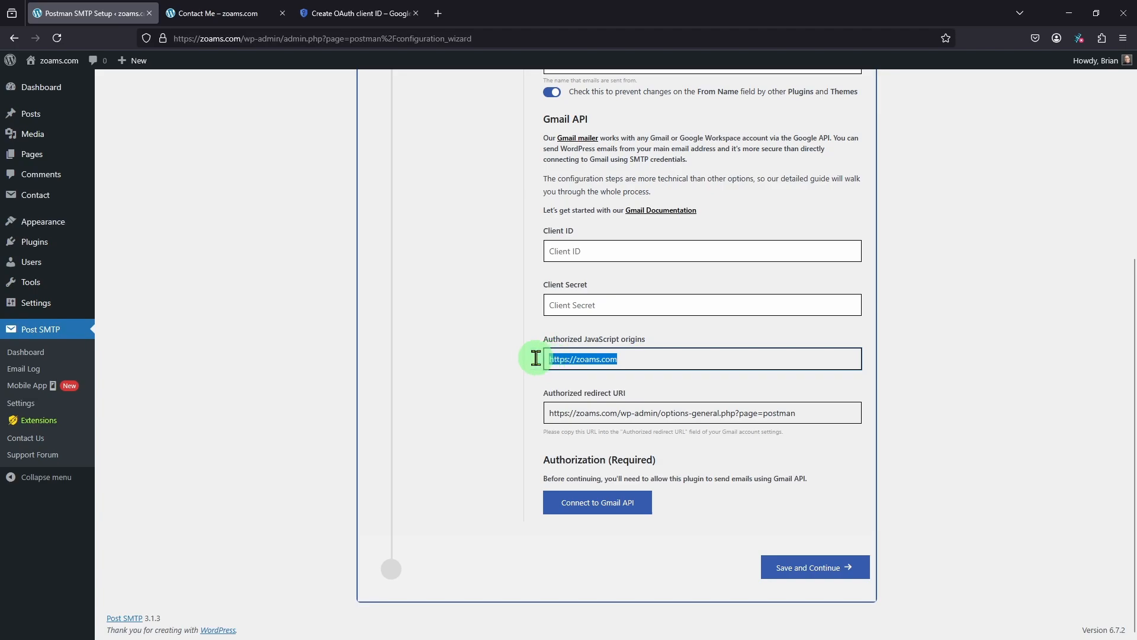
right_click(576, 362)
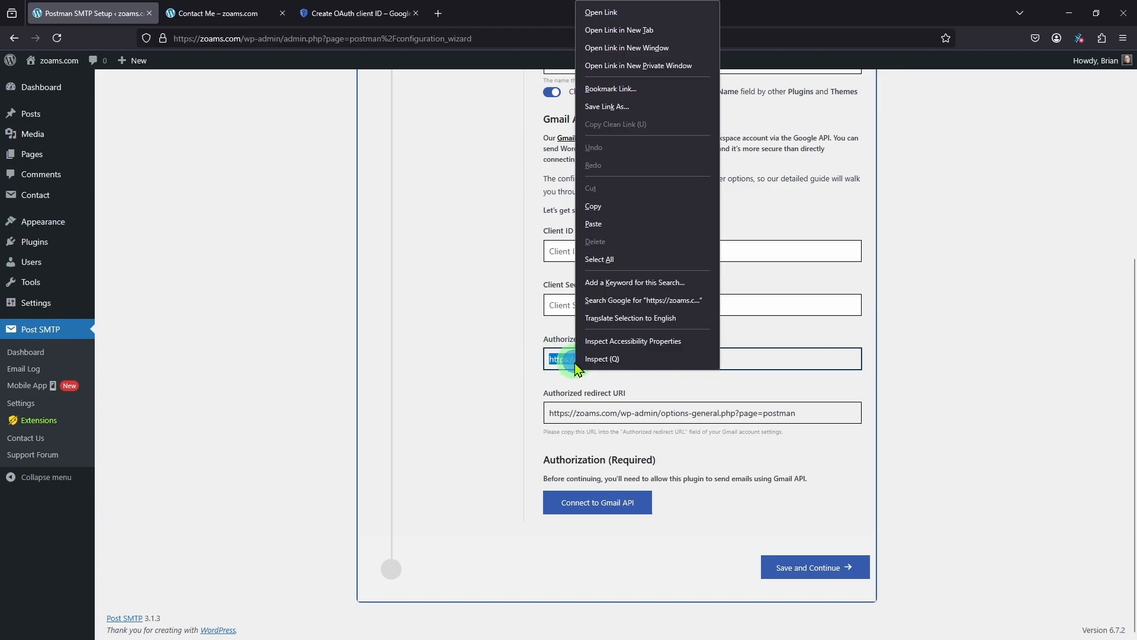
left_click(608, 204)
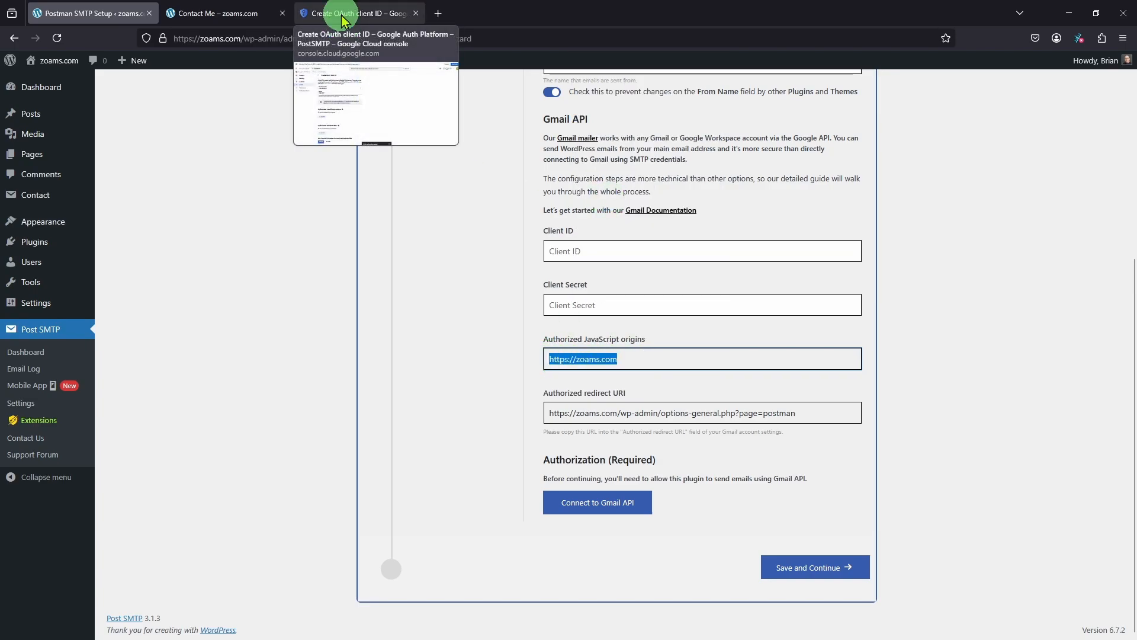
left_click(343, 15)
left_click(188, 423)
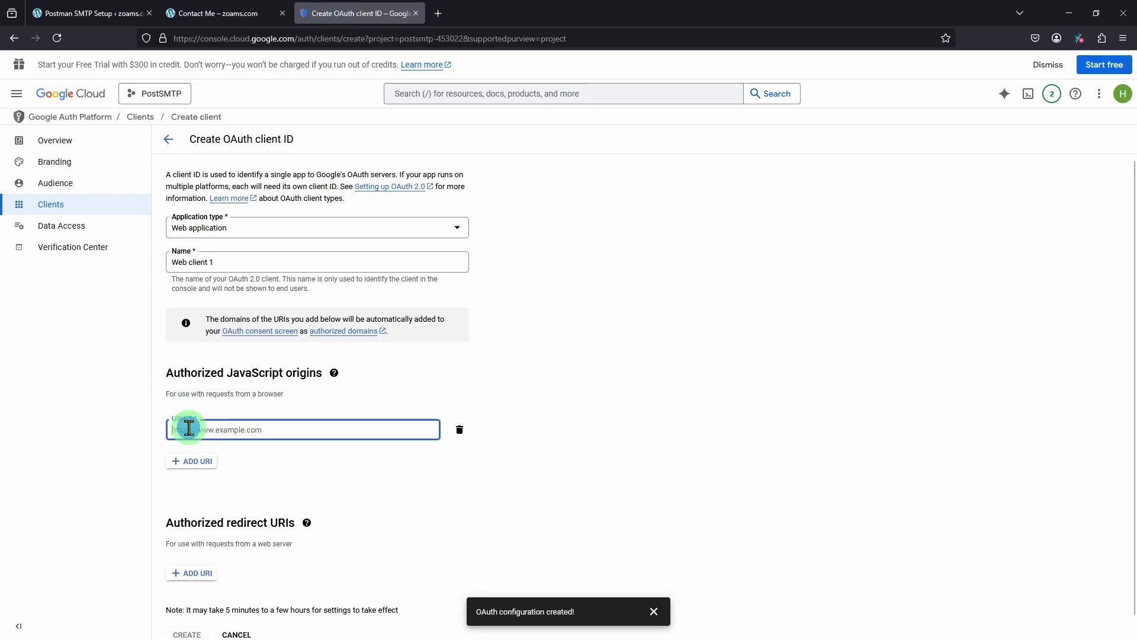
left_click(220, 426)
key("ctrl+v")
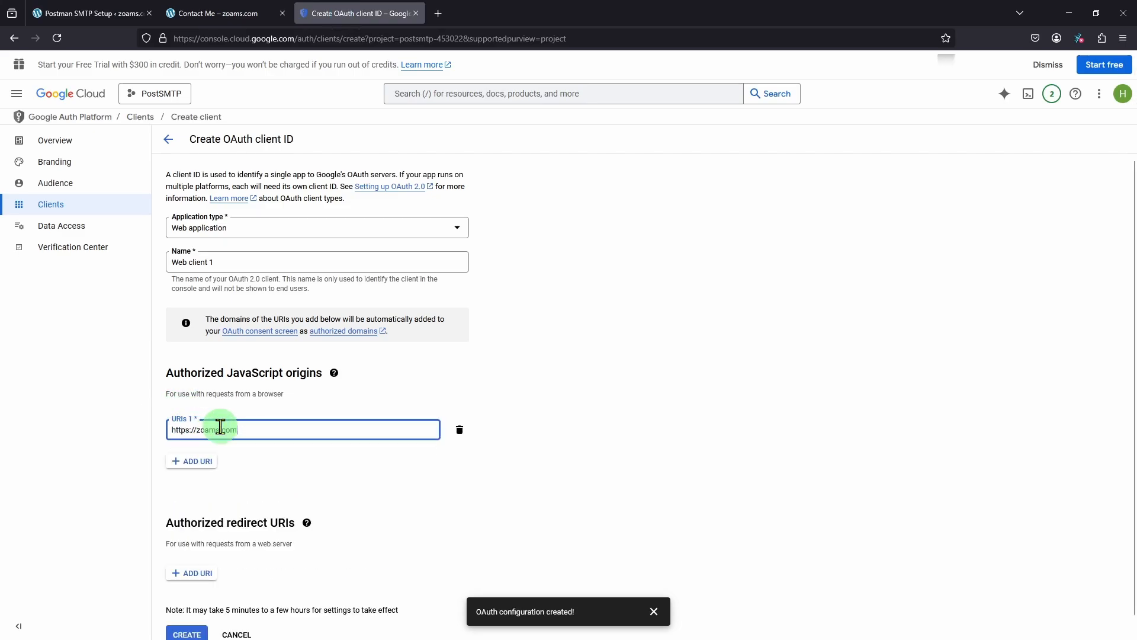
left_click(323, 471)
scroll(327, 474, "down", 1)
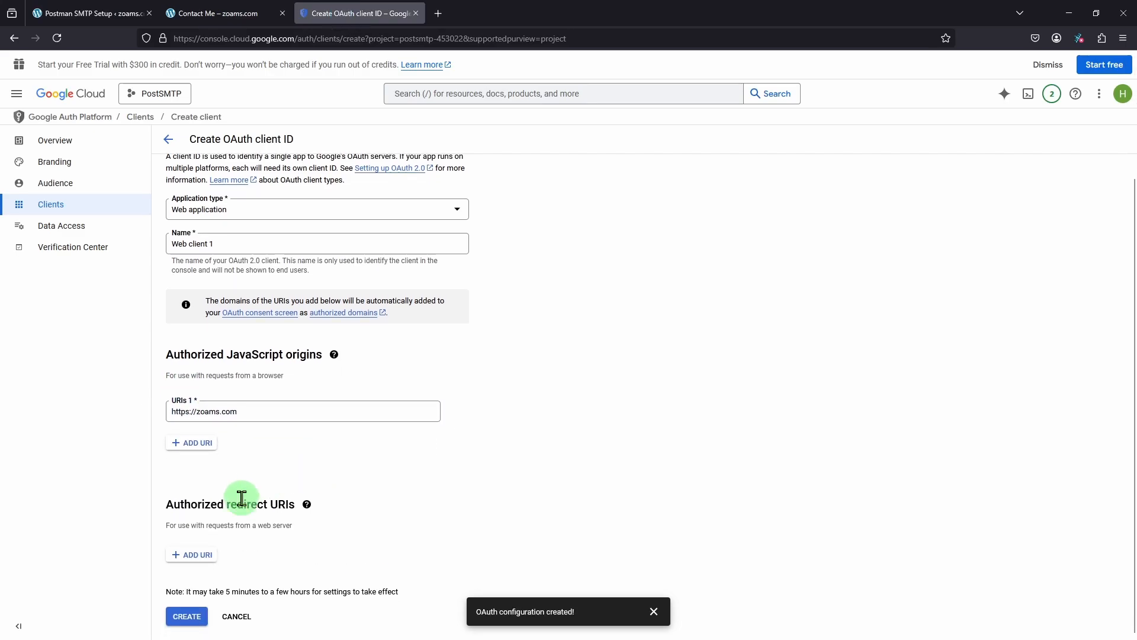
left_click(189, 555)
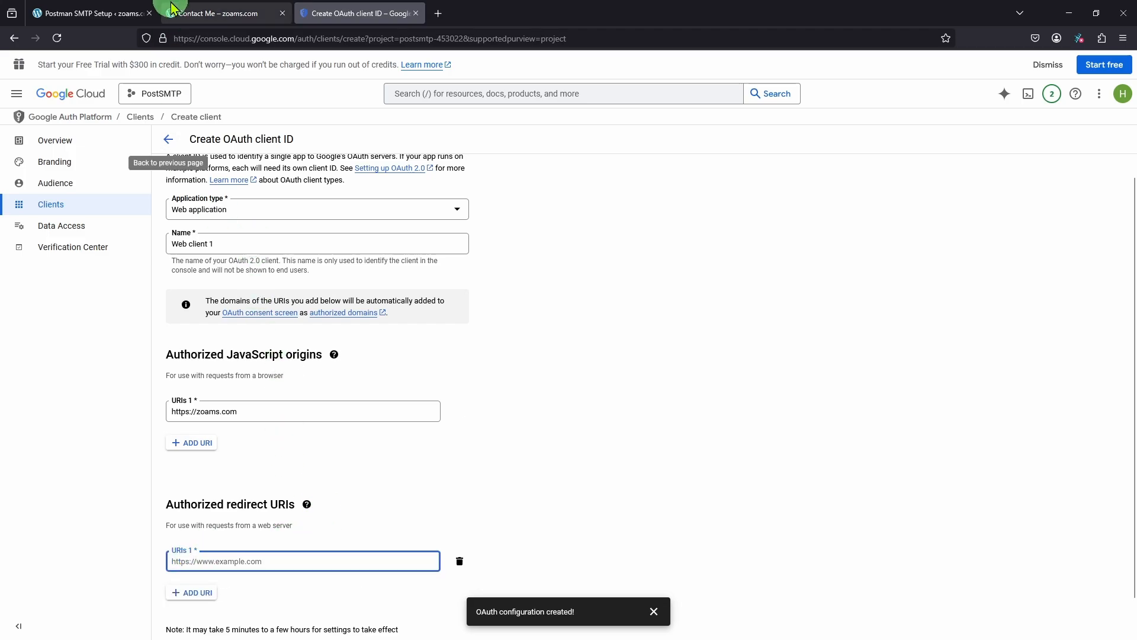
left_click(116, 13)
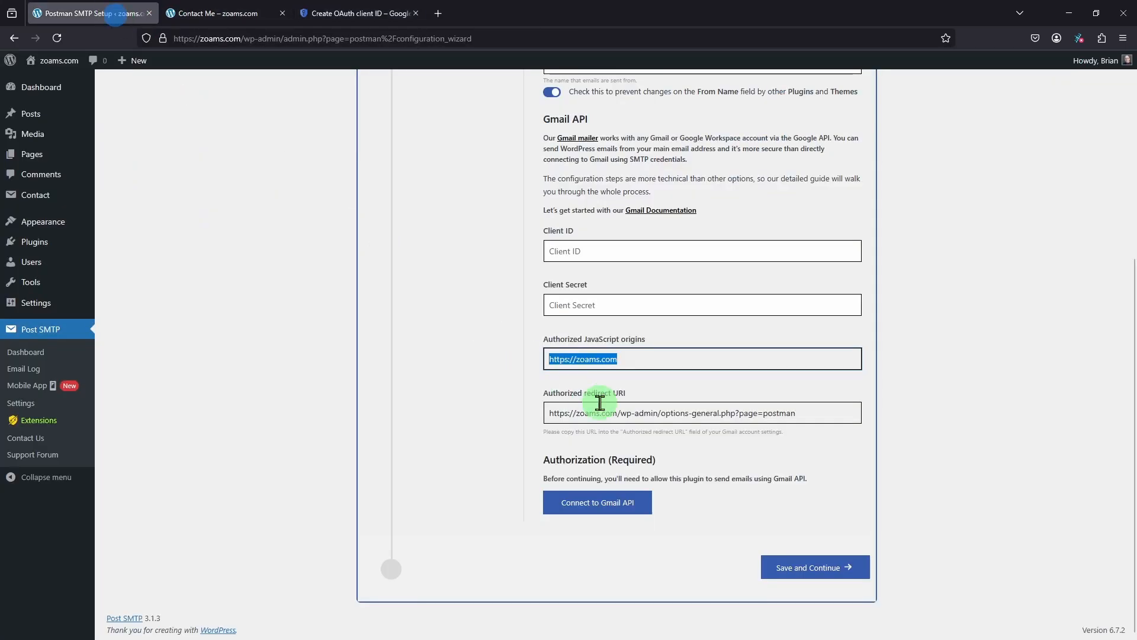
triple_click(665, 415)
right_click(665, 418)
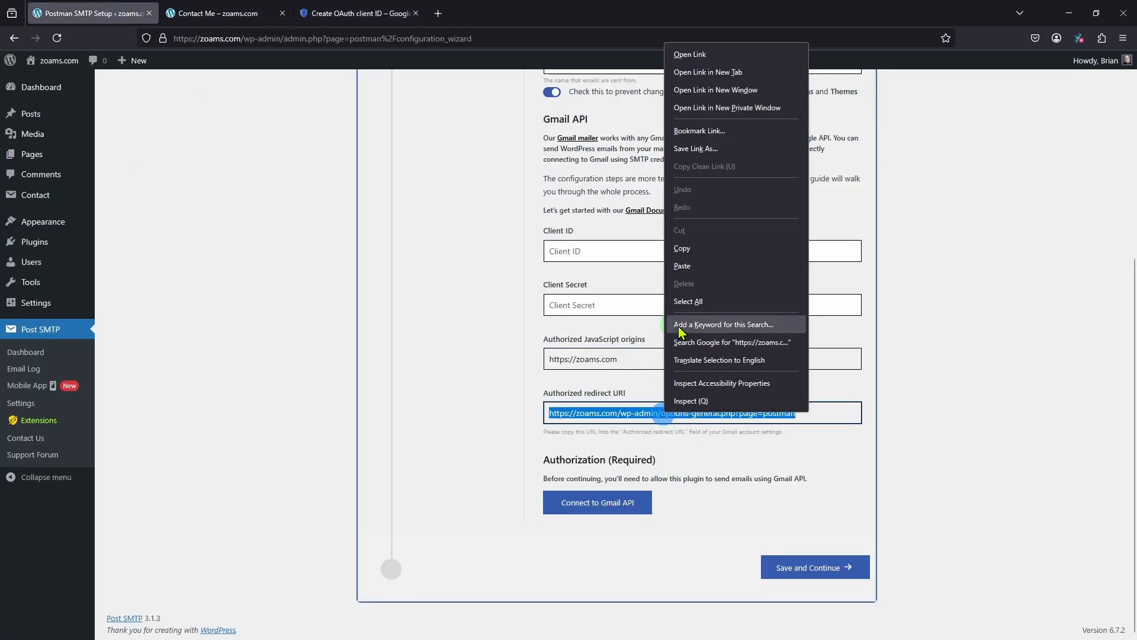
left_click(686, 248)
left_click(367, 18)
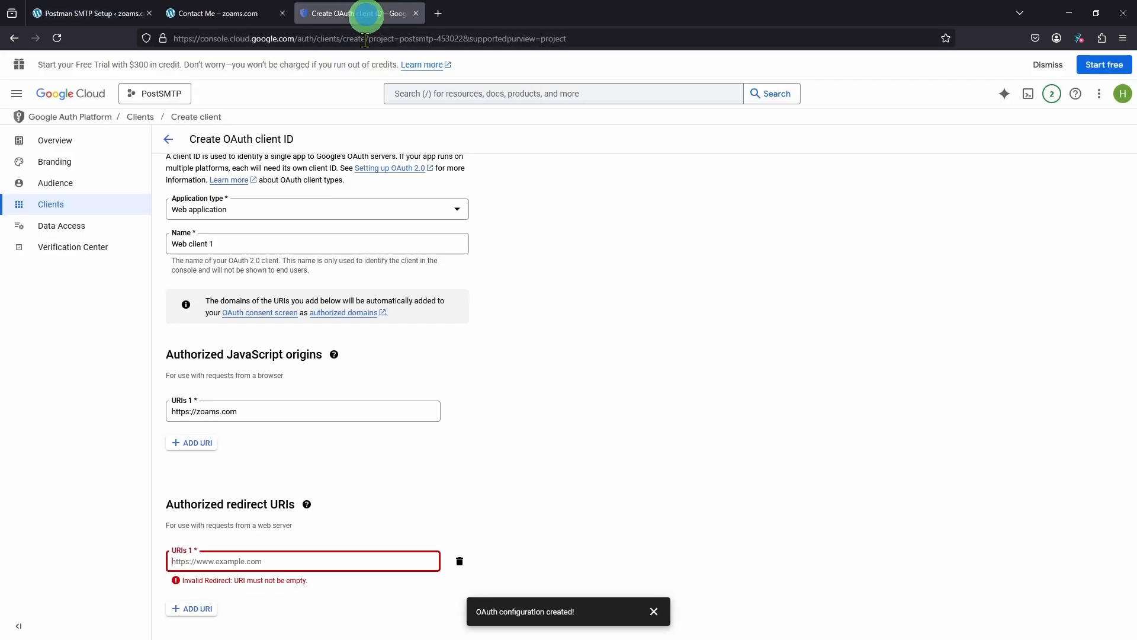
left_click(236, 561)
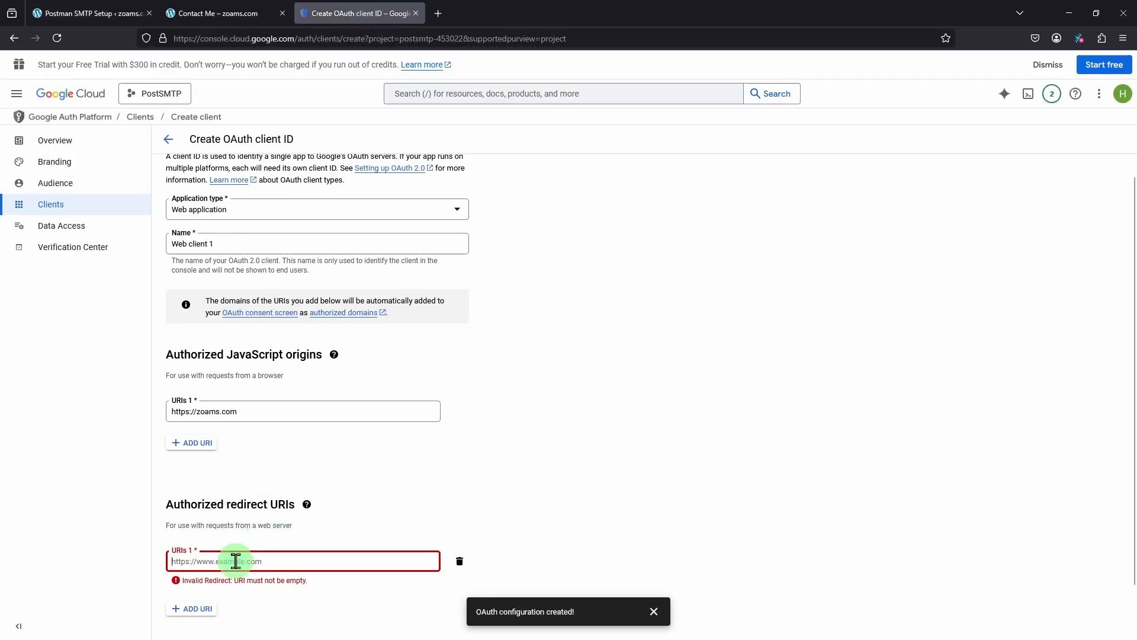
key("ctrl+v")
scroll(527, 482, "down", 1)
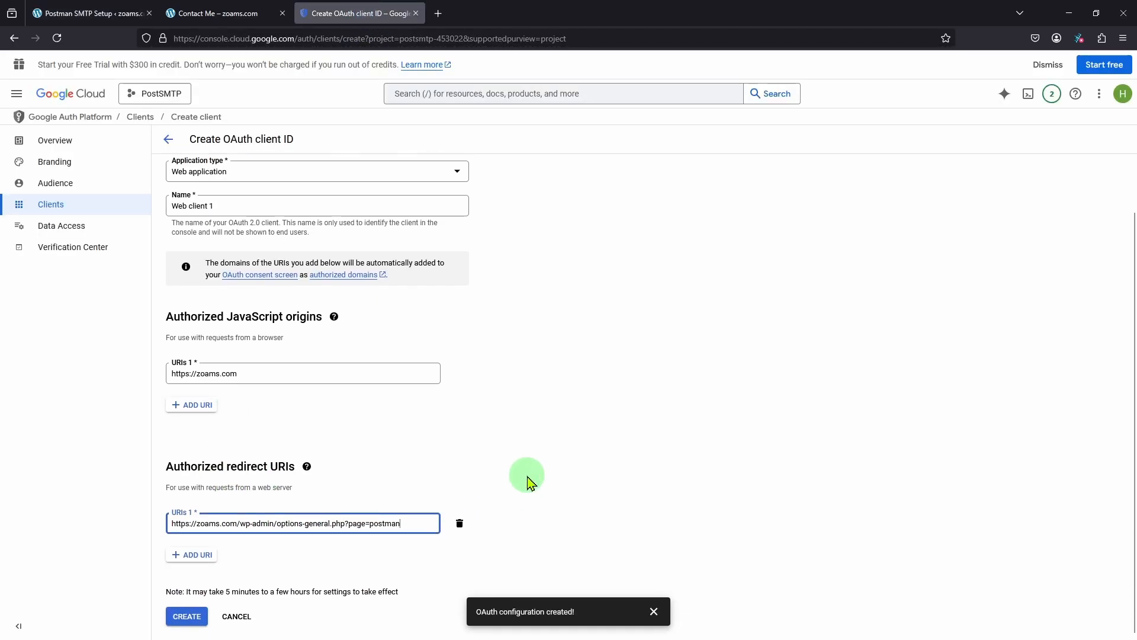
left_click(189, 617)
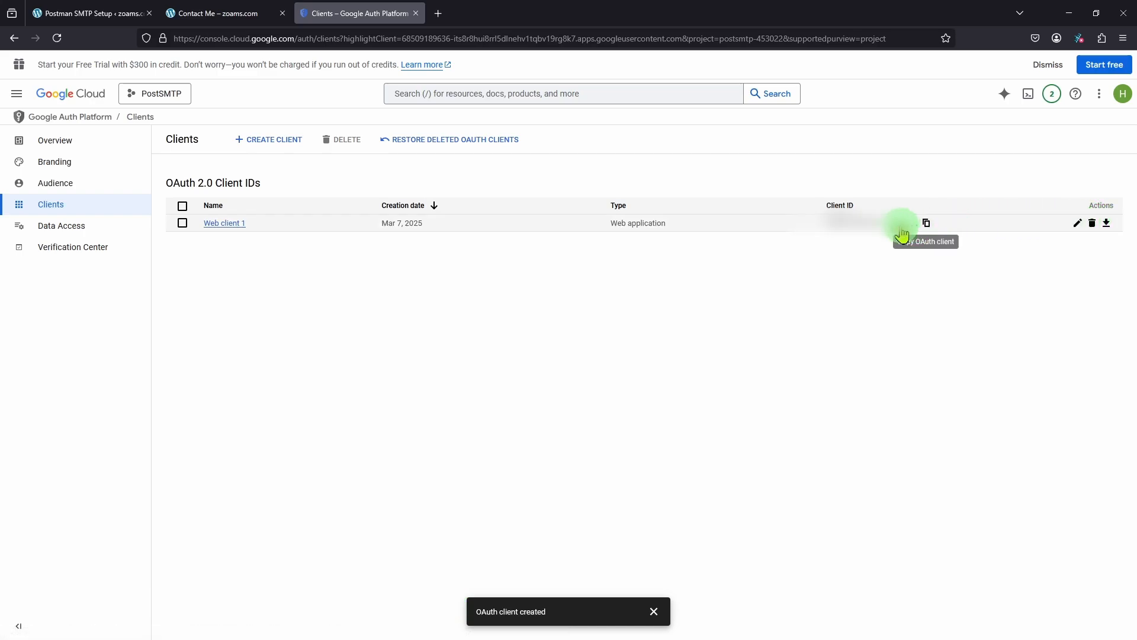
Open the Web client 1 details, copy its client secret and paste it into the Client Secret field of the Post SMTP wizard.
left_click(65, 12)
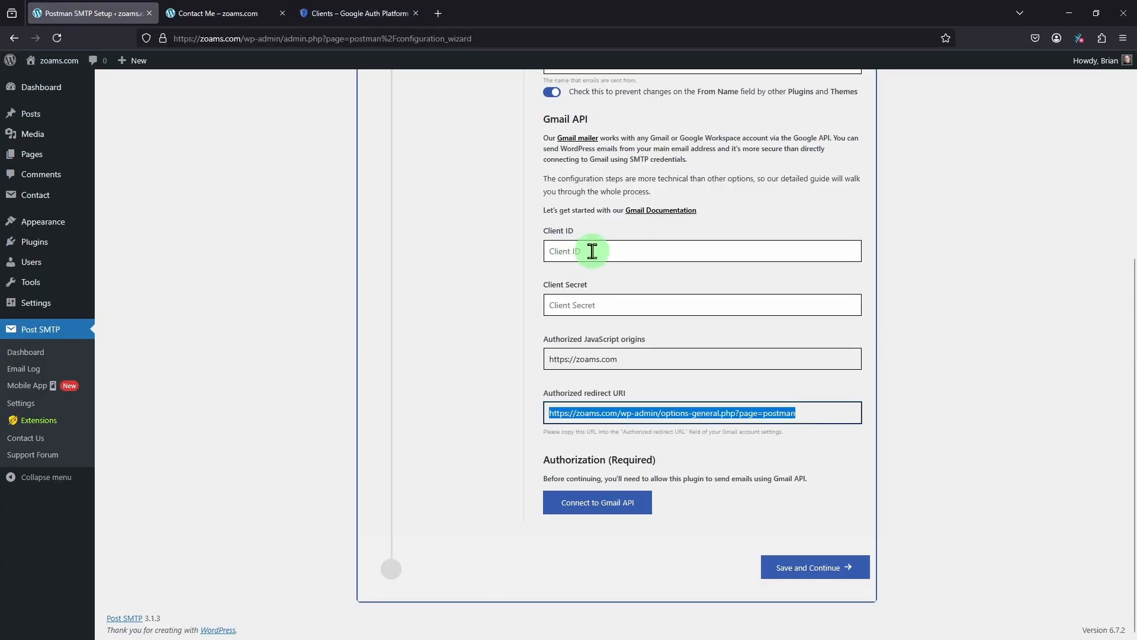
left_click(373, 15)
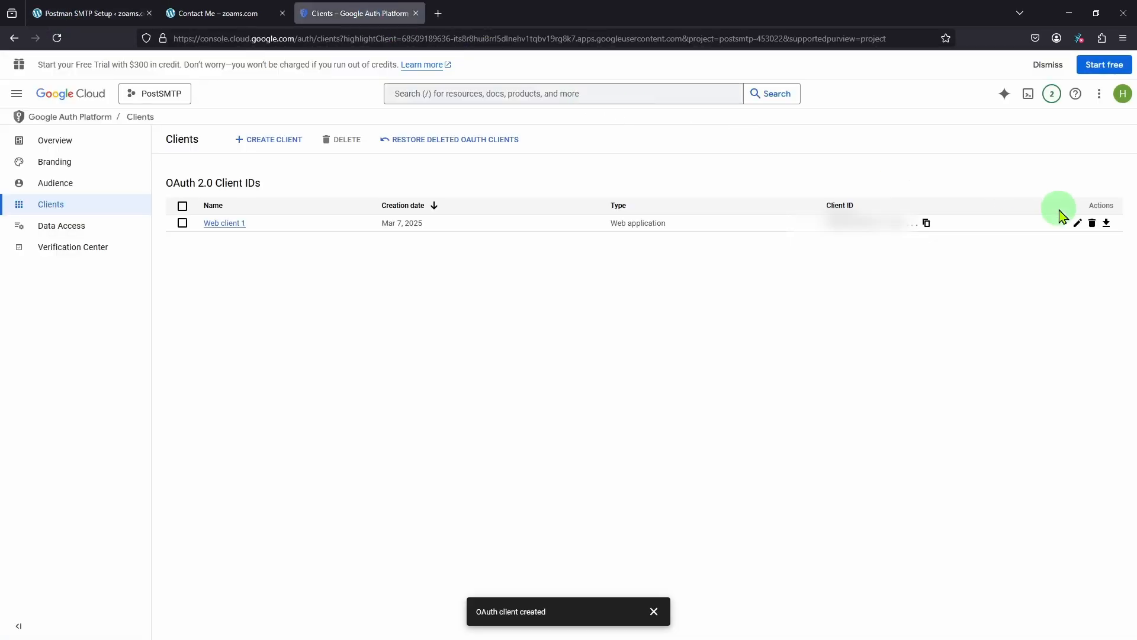
left_click(1075, 224)
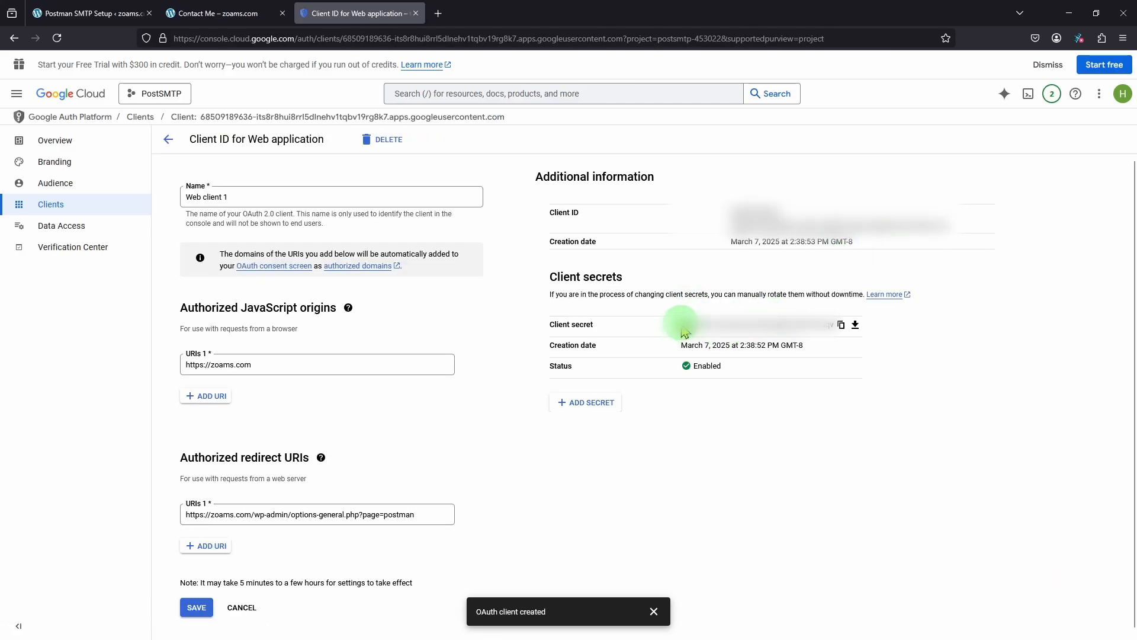
left_click_drag(682, 328, 795, 323)
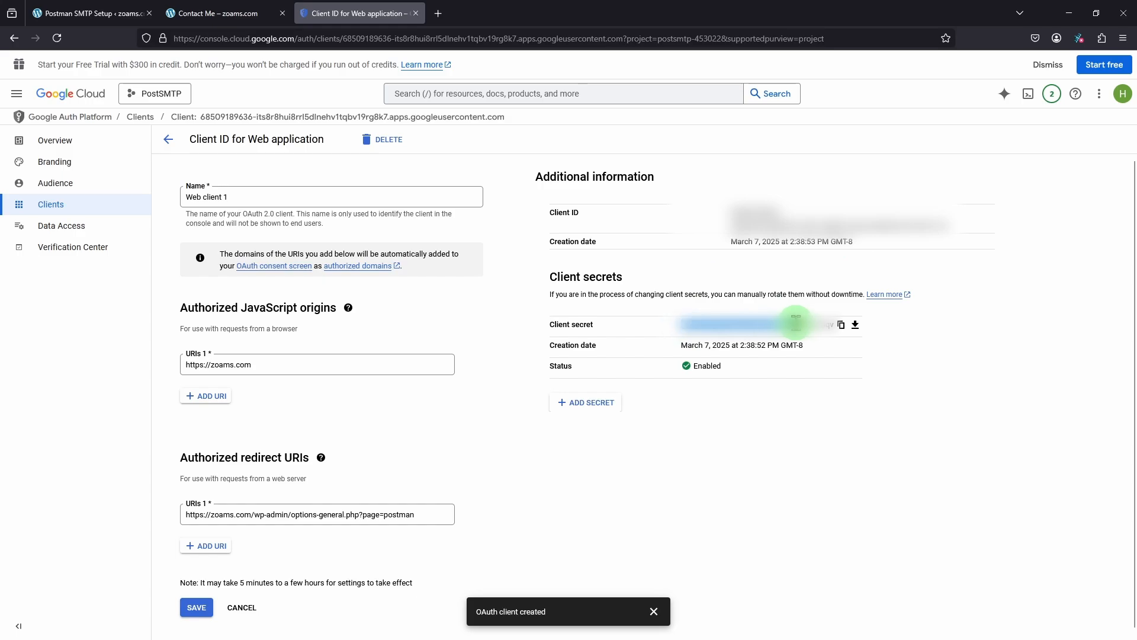
left_click(842, 325)
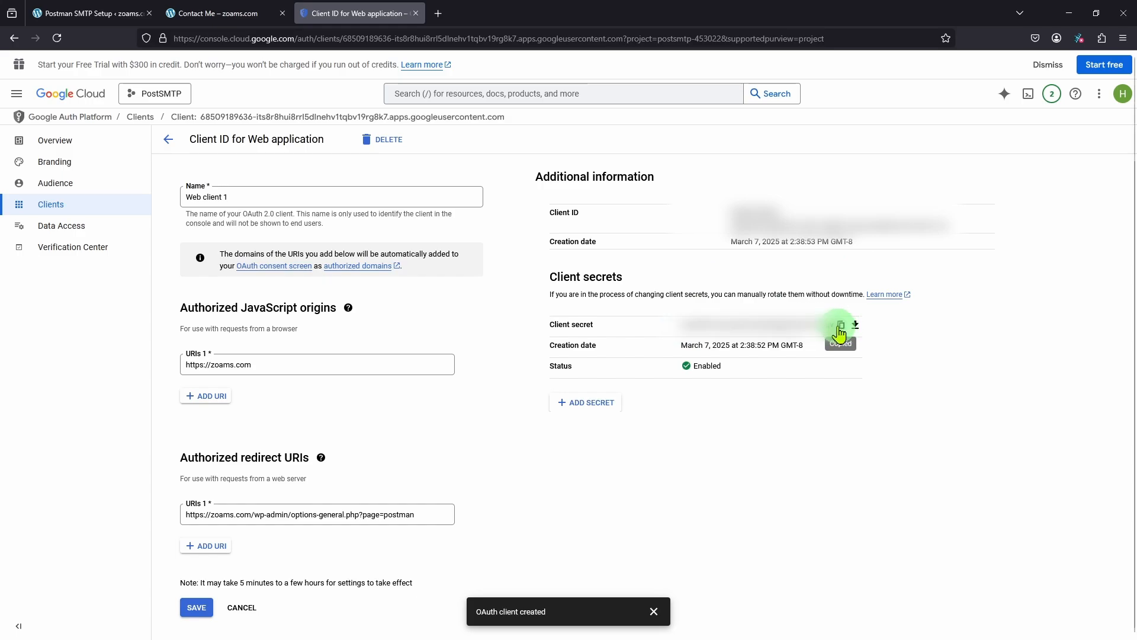
left_click(113, 14)
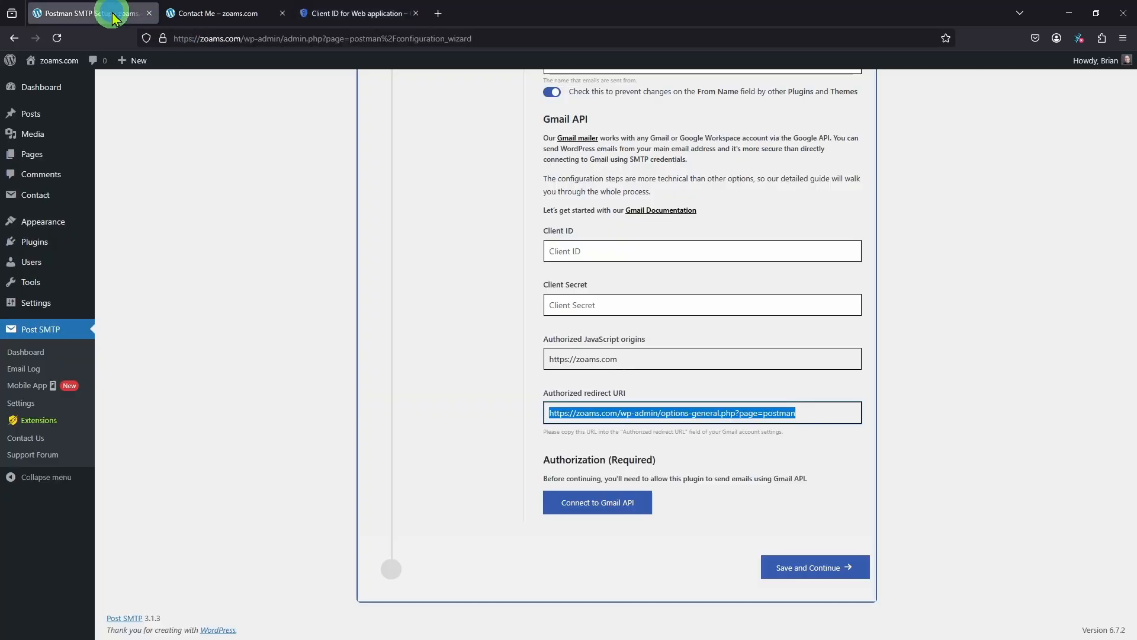
left_click(582, 304)
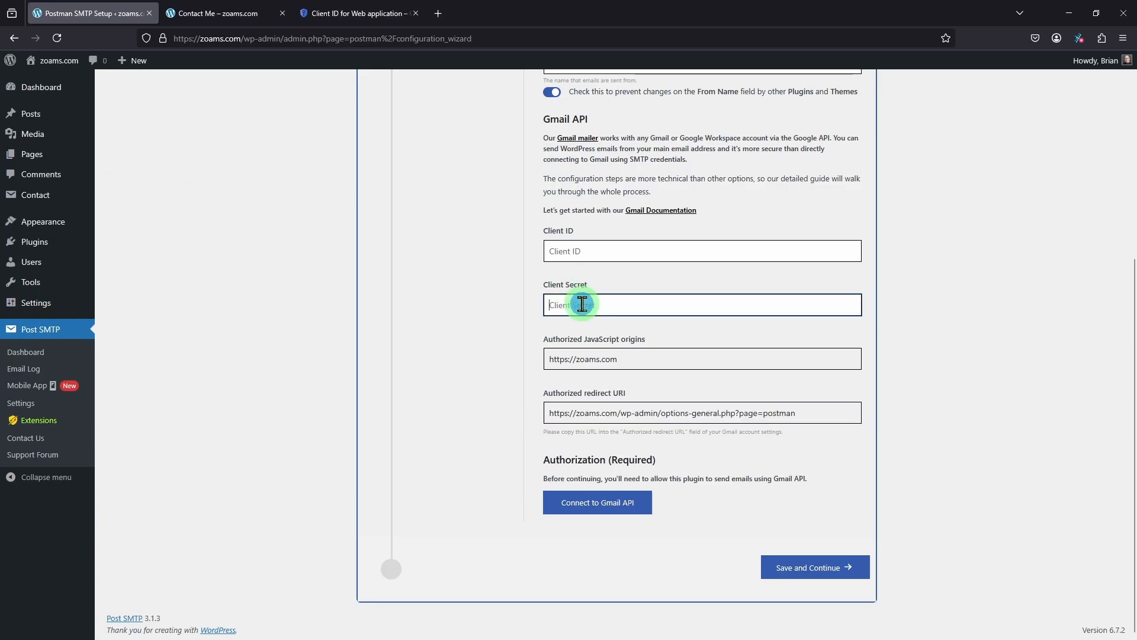
key("ctrl+v")
Copy the client ID from the Google Cloud client details and paste it into the Client ID field of the Post SMTP wizard.
left_click(585, 250)
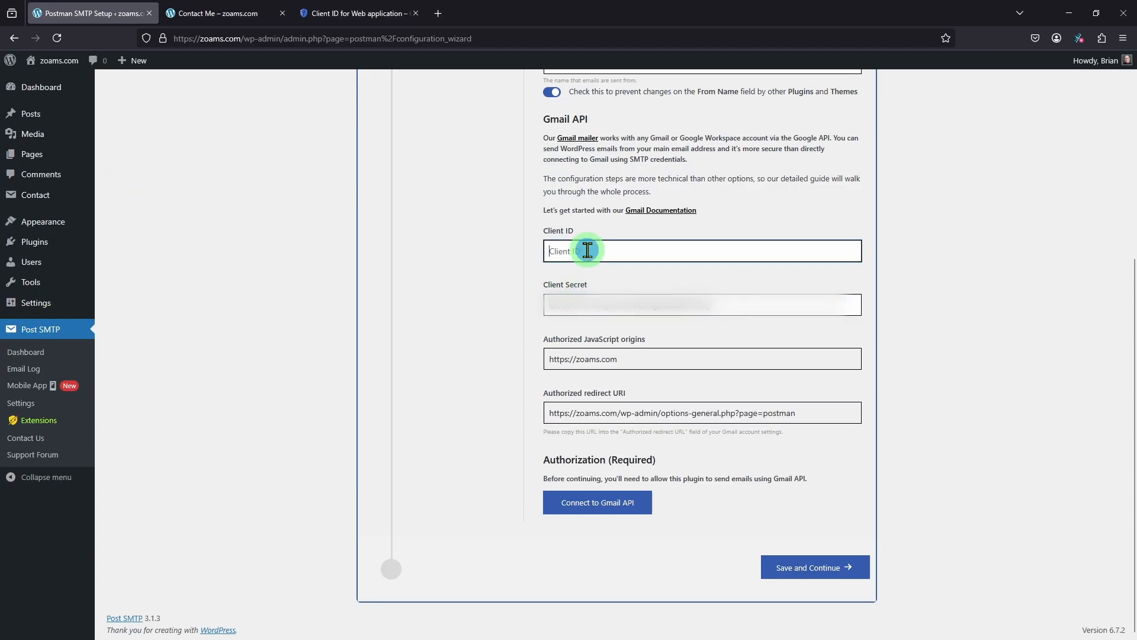
left_click(329, 14)
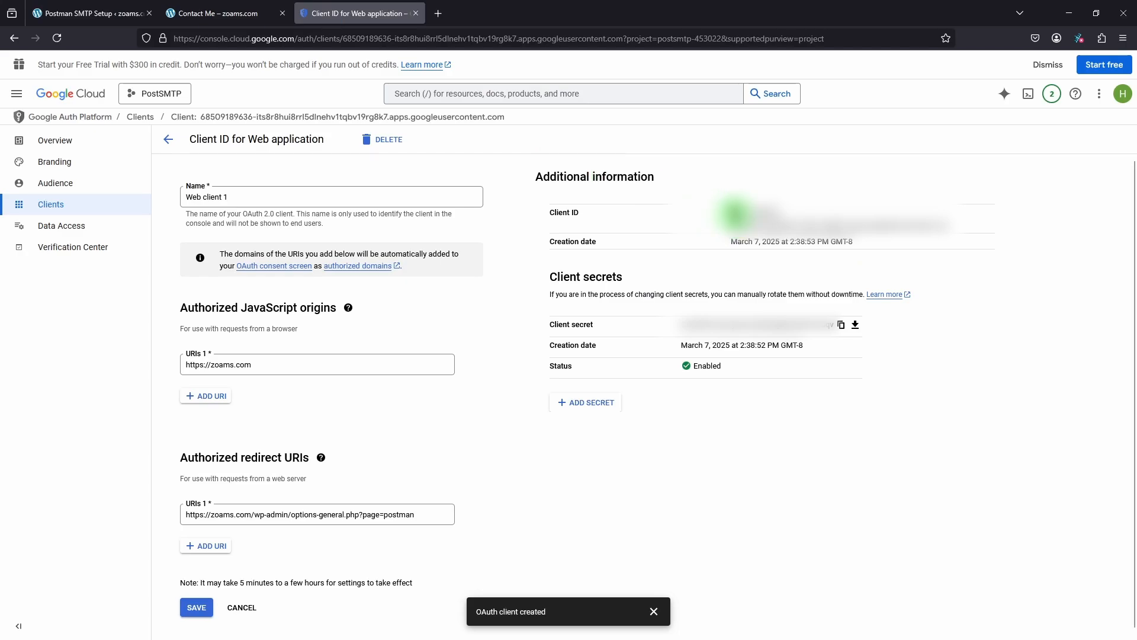
left_click_drag(734, 212, 965, 232)
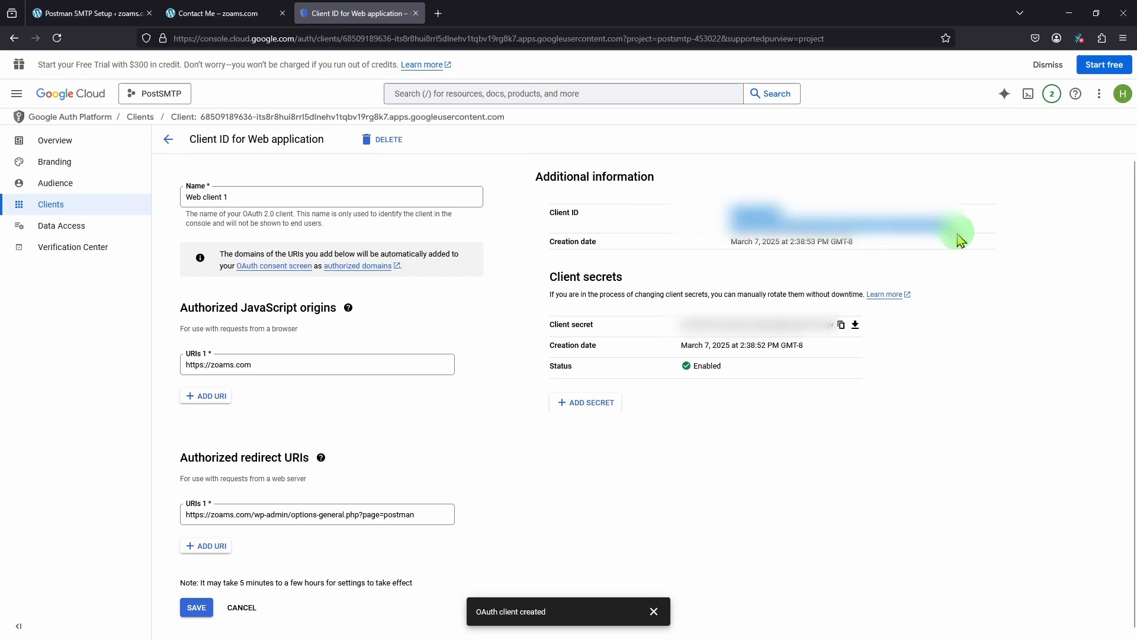
right_click(911, 233)
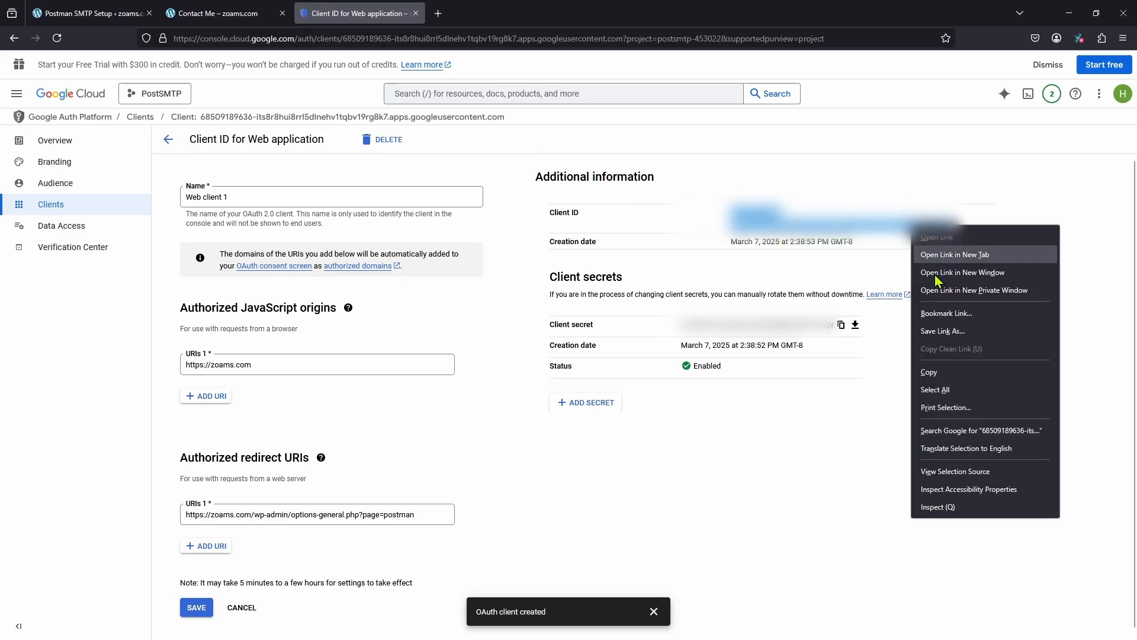
left_click(930, 371)
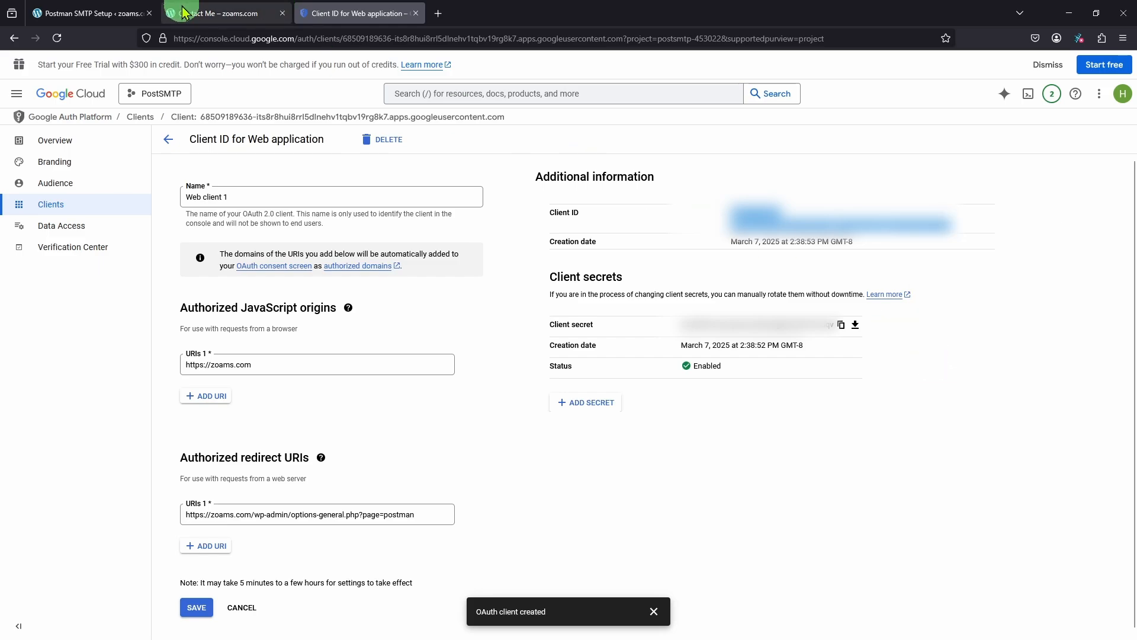
left_click(101, 24)
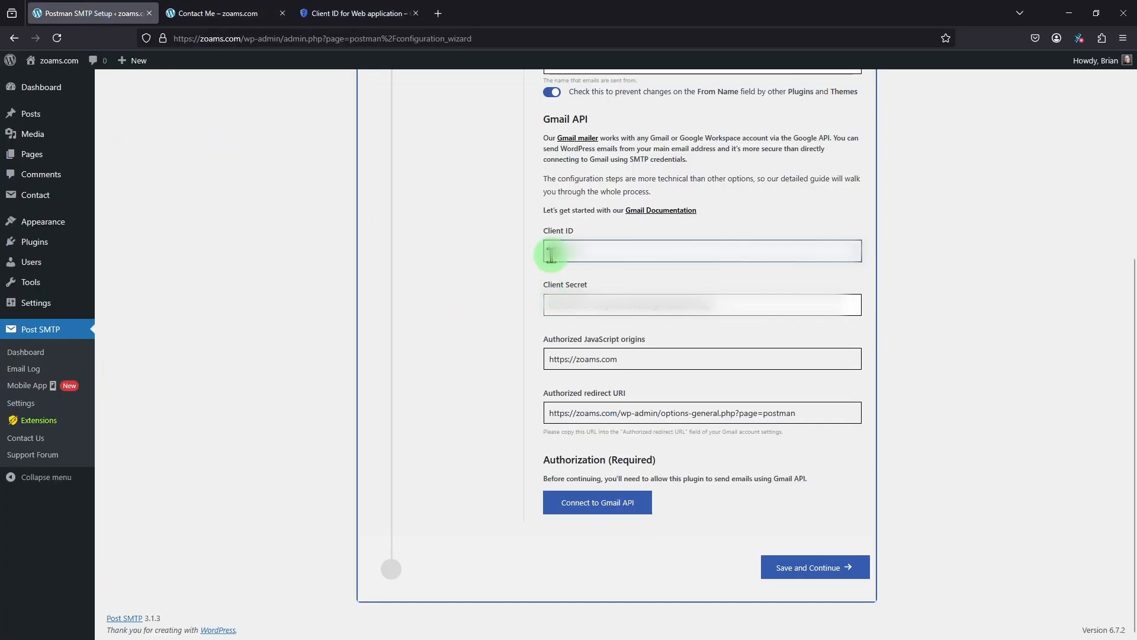
key("ctrl+v")
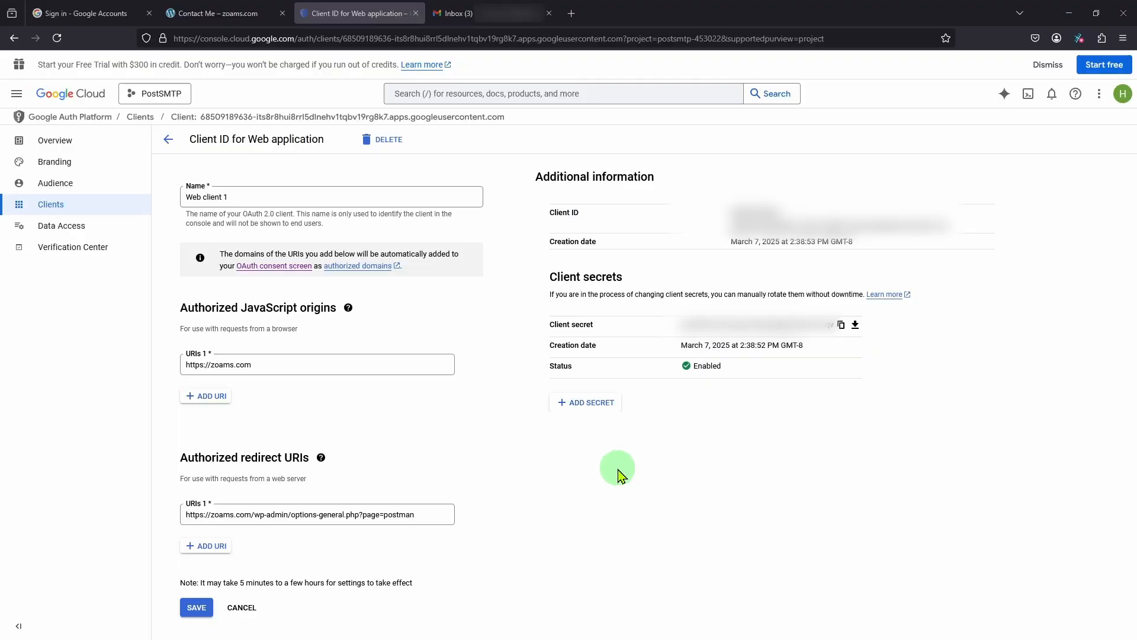
Add the sending account's email address as a test user on the Google Auth Platform Audience page and save it.
left_click(52, 188)
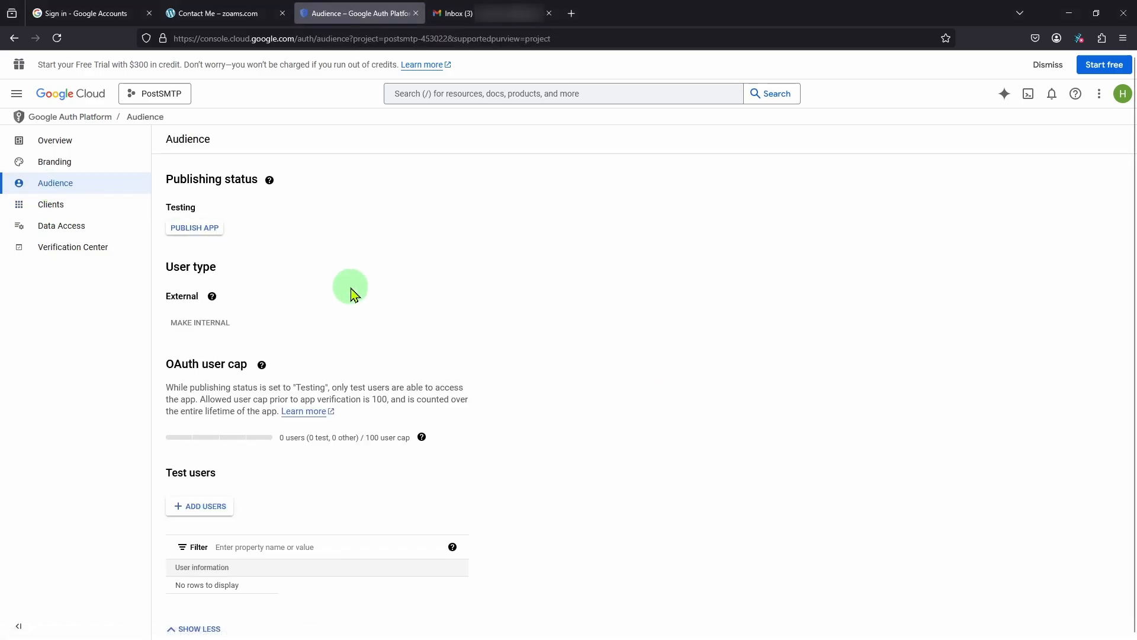
left_click(203, 508)
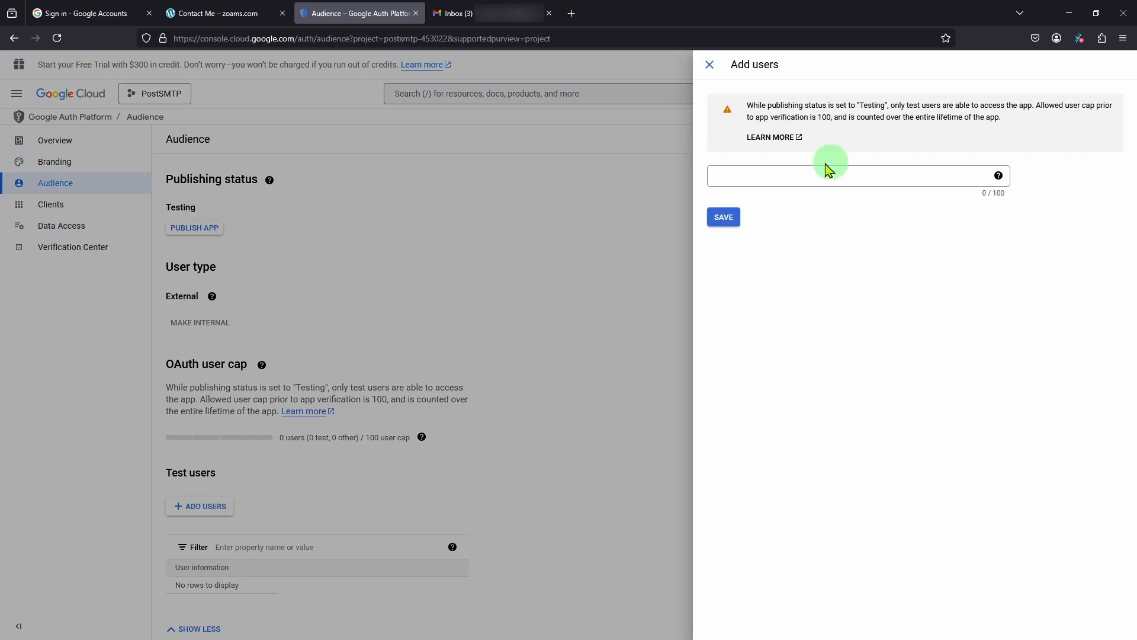
left_click(761, 173)
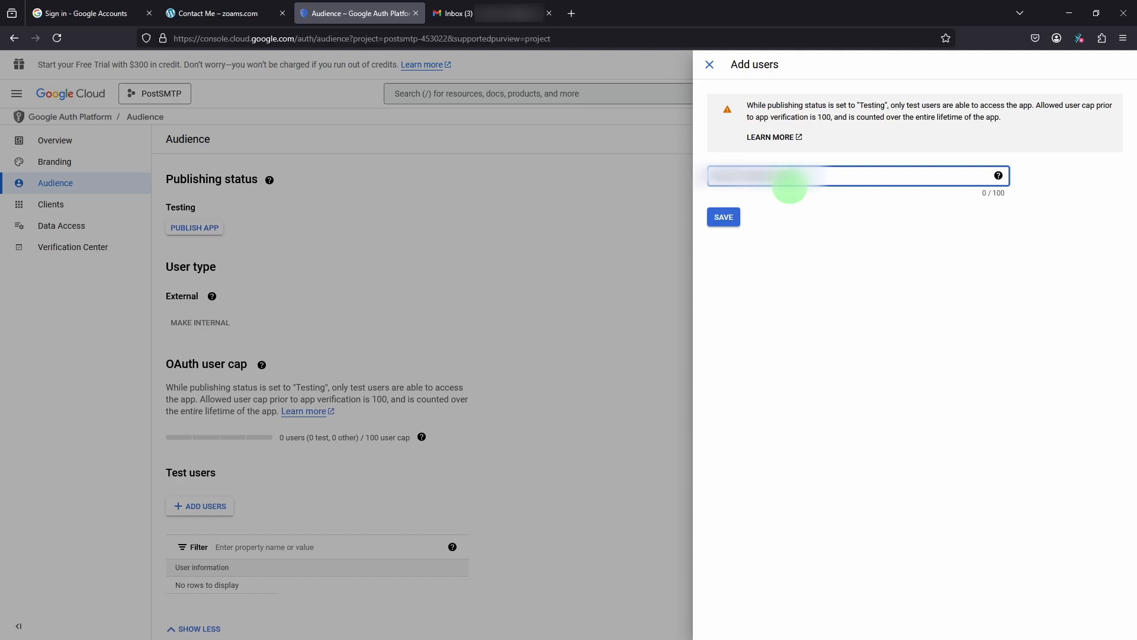
left_click(723, 217)
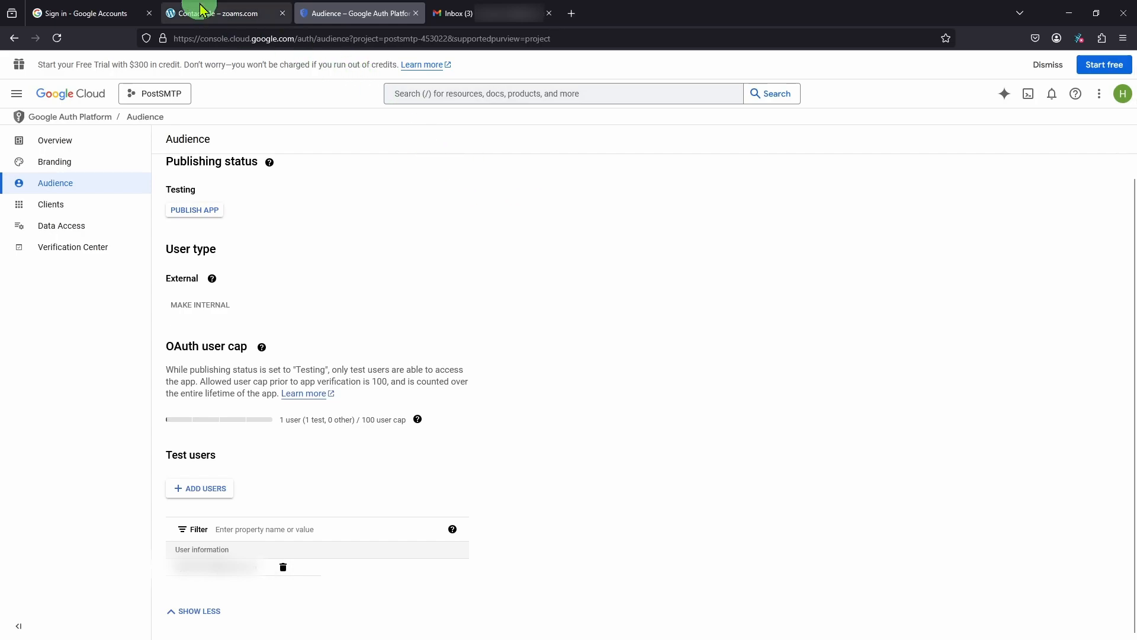
Sign in to Post SMTP with another Google account's email and password, and grant zoams.com access to its Gmail.
left_click(88, 13)
scroll(845, 465, "down", 5)
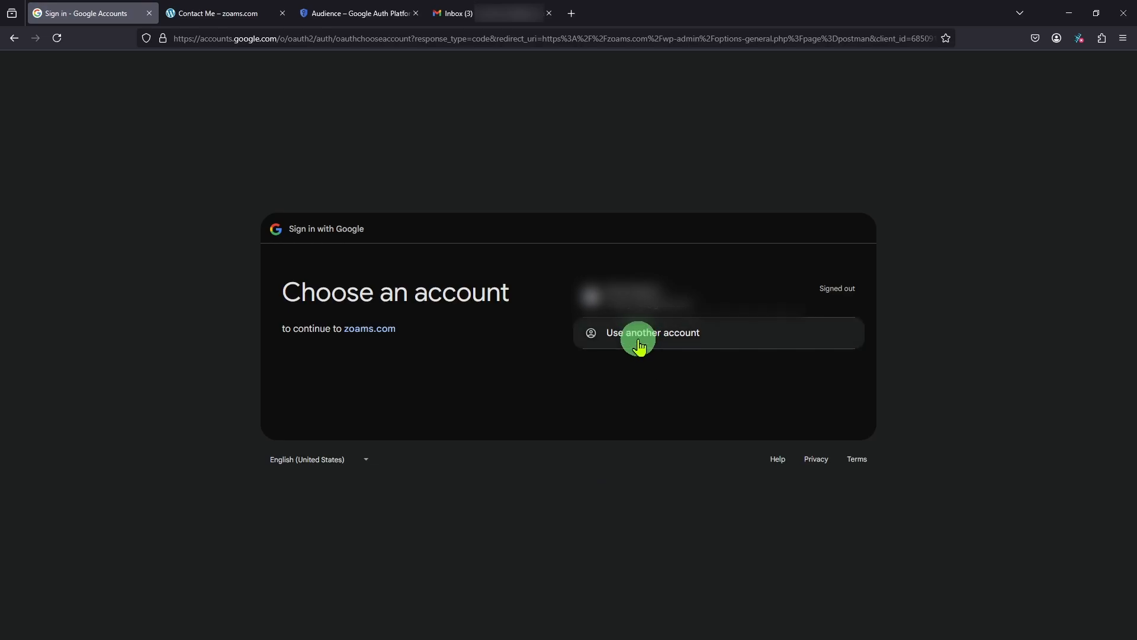
left_click(633, 338)
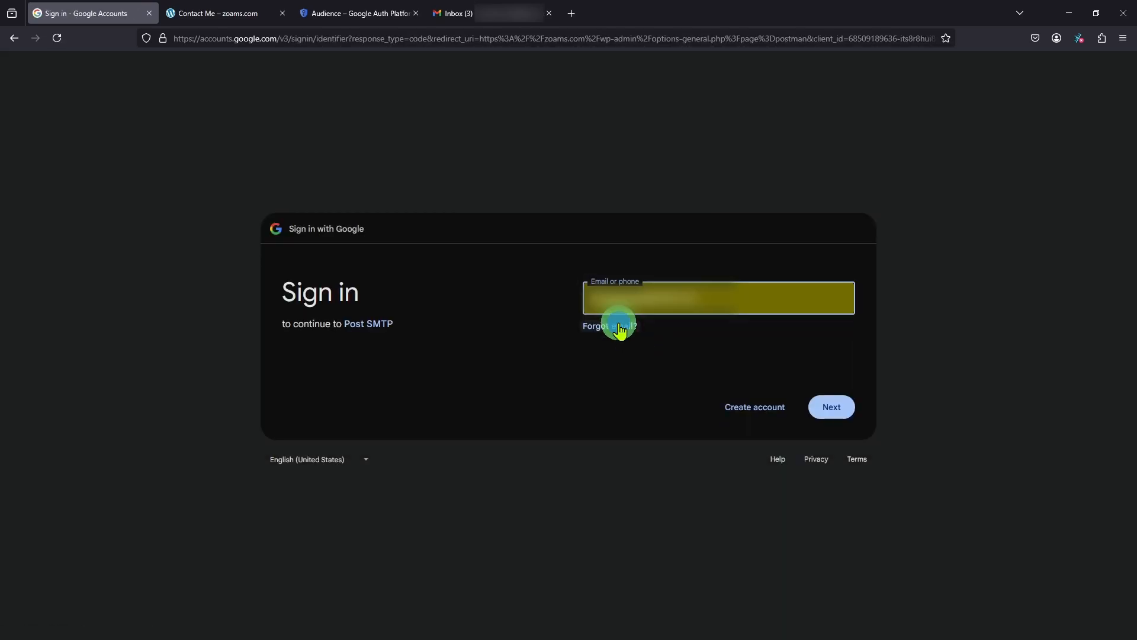
left_click(820, 406)
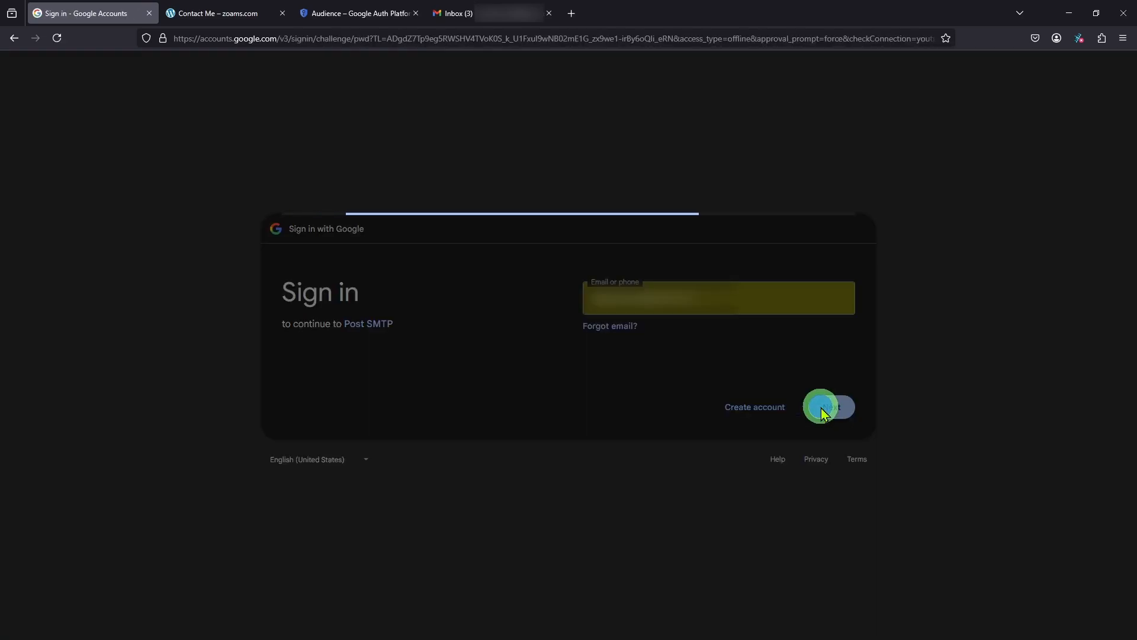
left_click(824, 418)
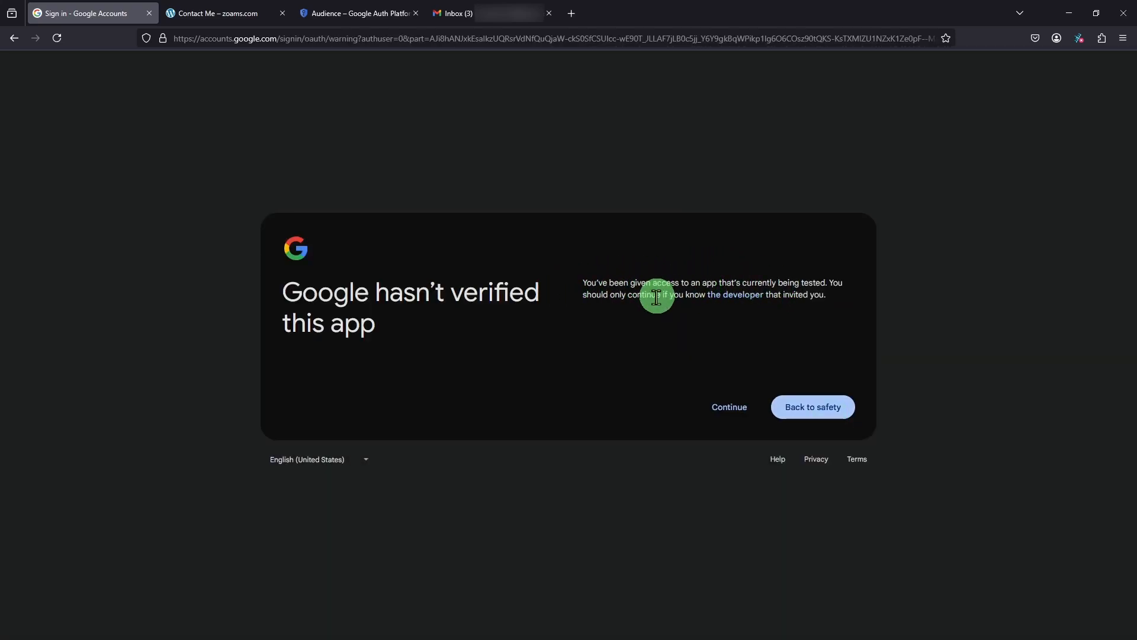
left_click(721, 409)
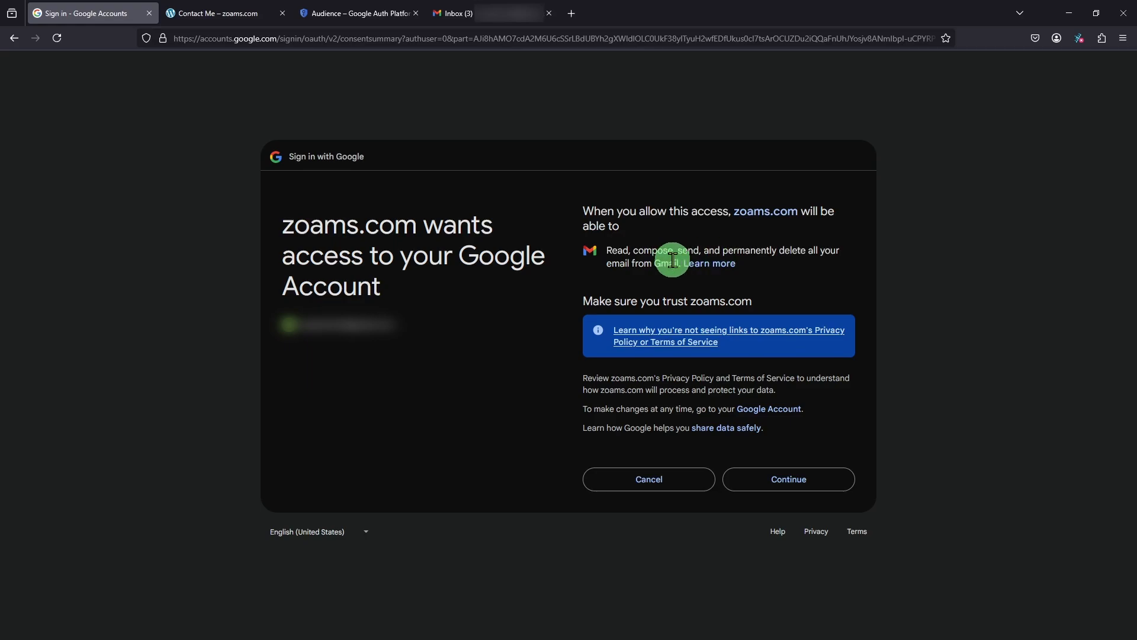
left_click(779, 483)
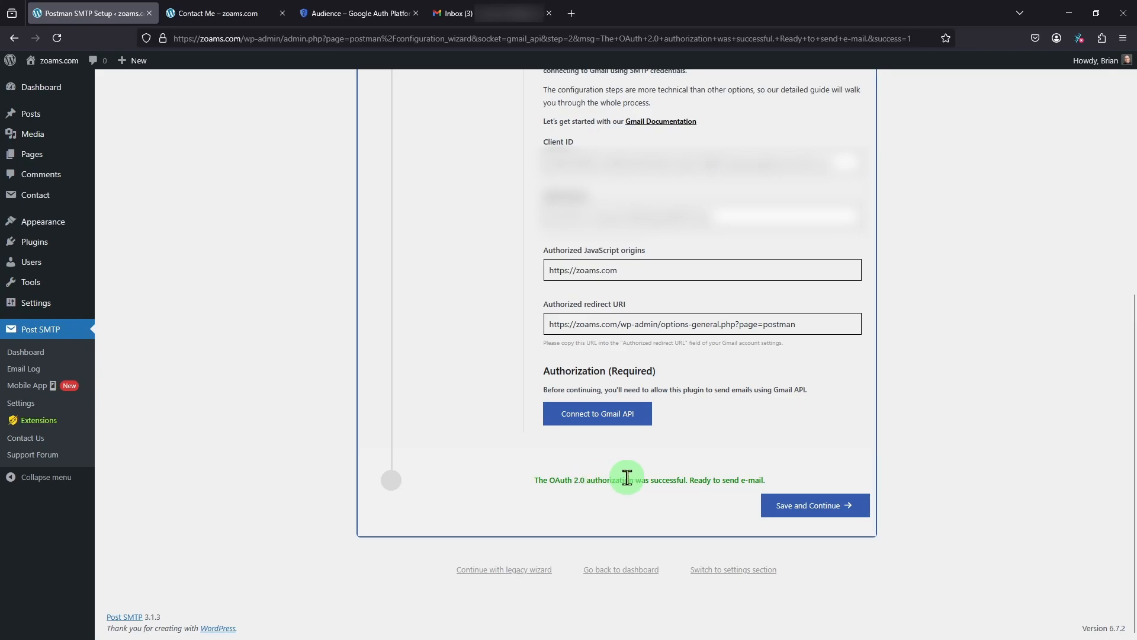
Save the Gmail API mailer settings and send a test email to the recipient address in the Post SMTP wizard.
left_click(799, 512)
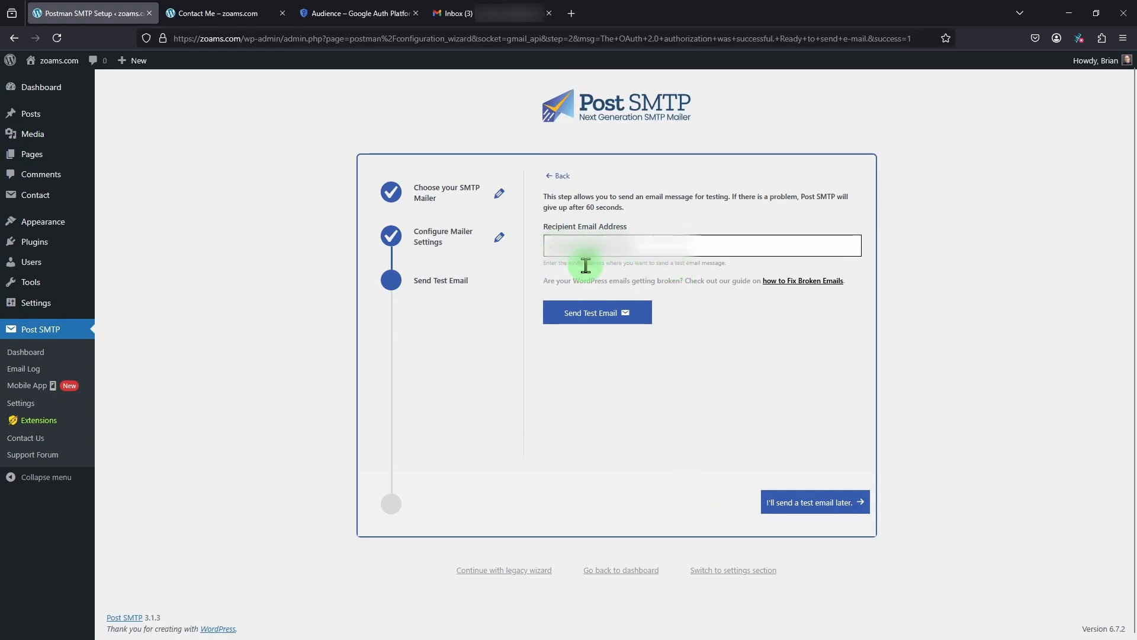
left_click(589, 243)
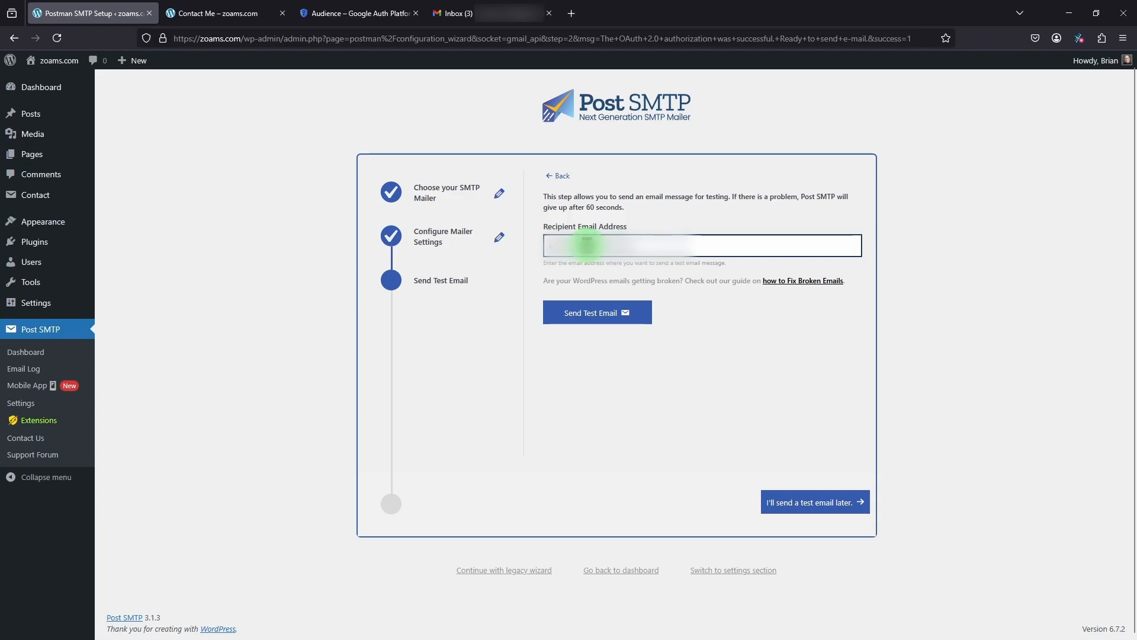
left_click(583, 312)
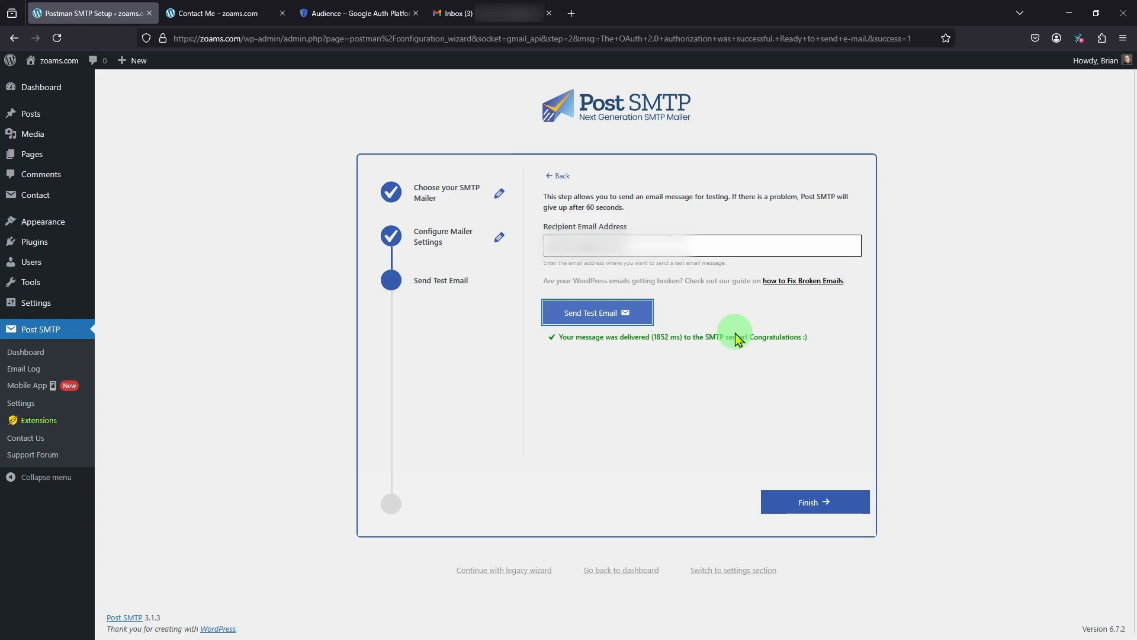
Switch to the recipient's Gmail inbox and check the sender of the Postman SMTP Test message.
key("alt+Tab")
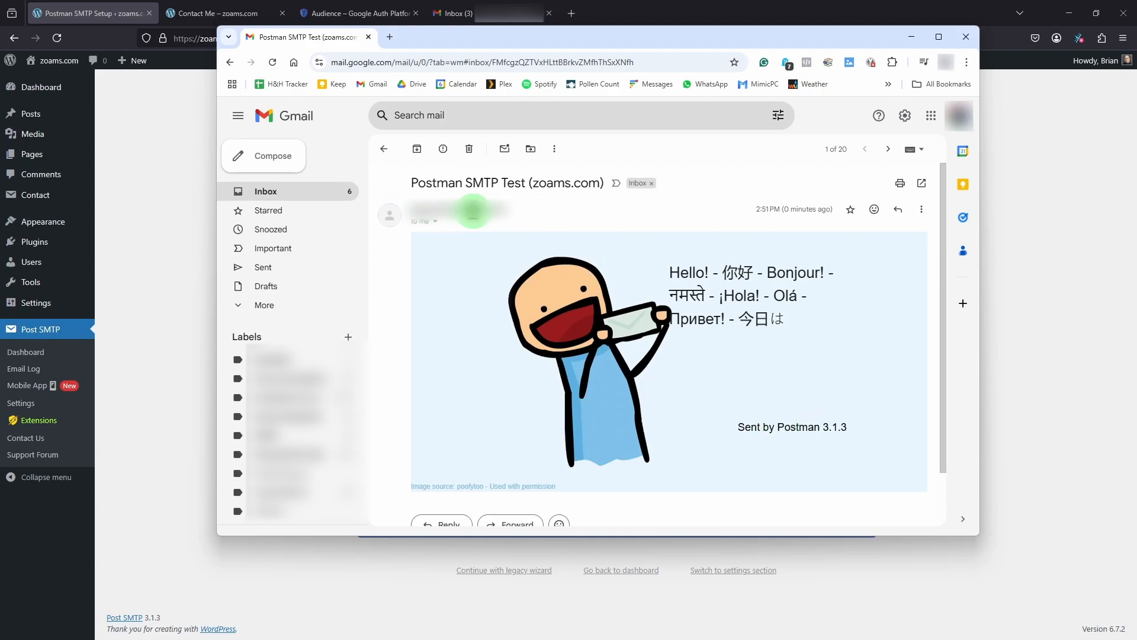
mouse_move(475, 208)
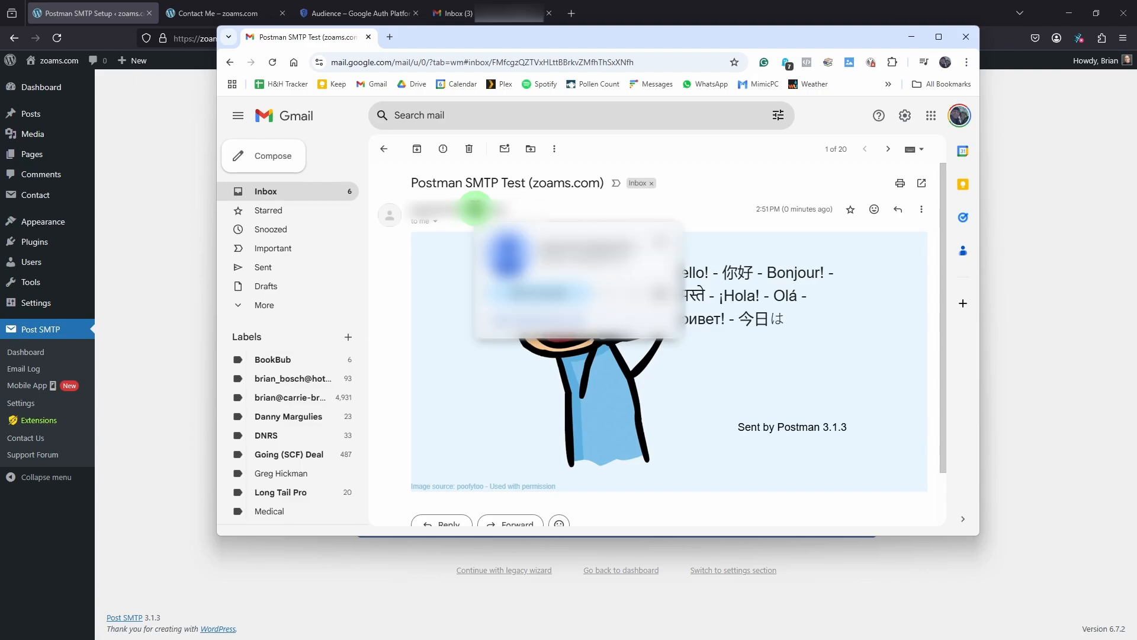
left_click(178, 64)
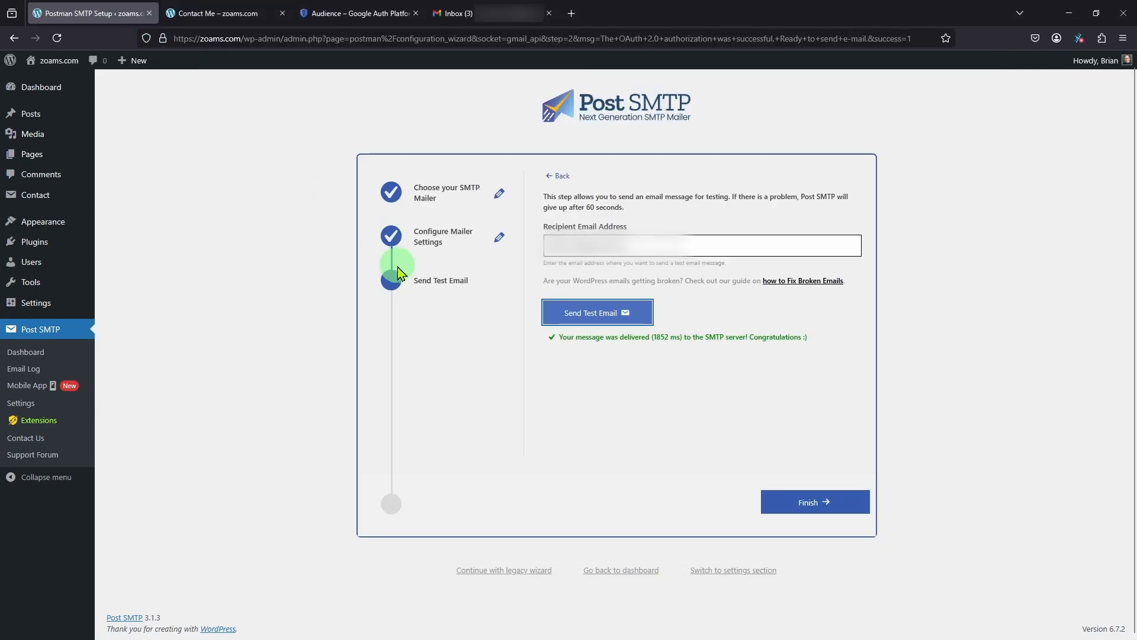
Finish the Post SMTP setup wizard and open its email logs section.
left_click(822, 509)
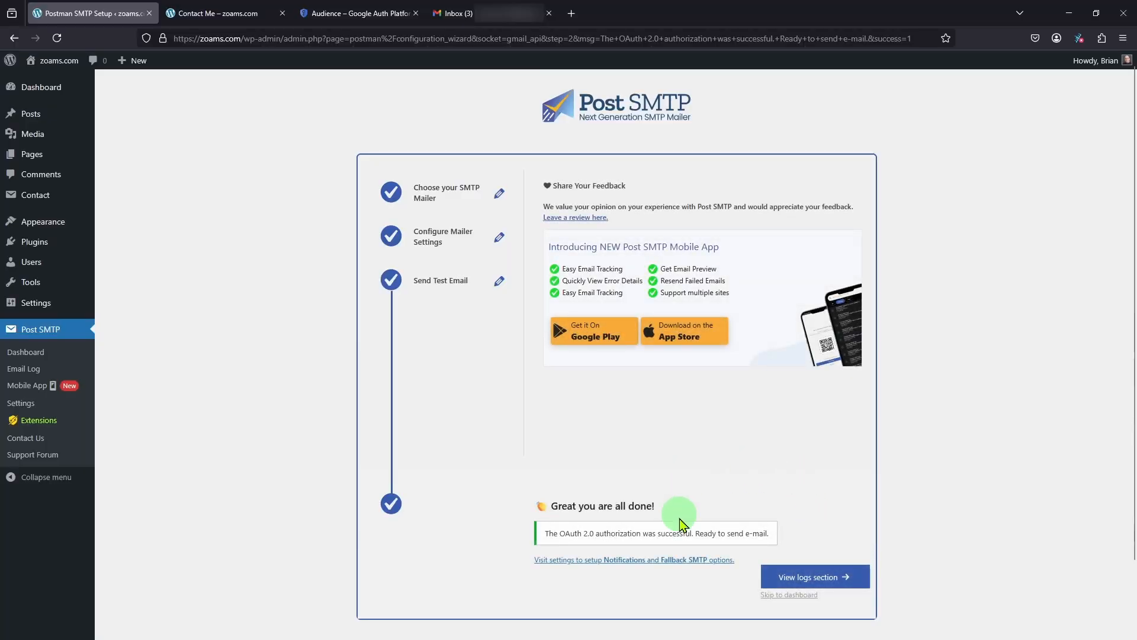
left_click(802, 583)
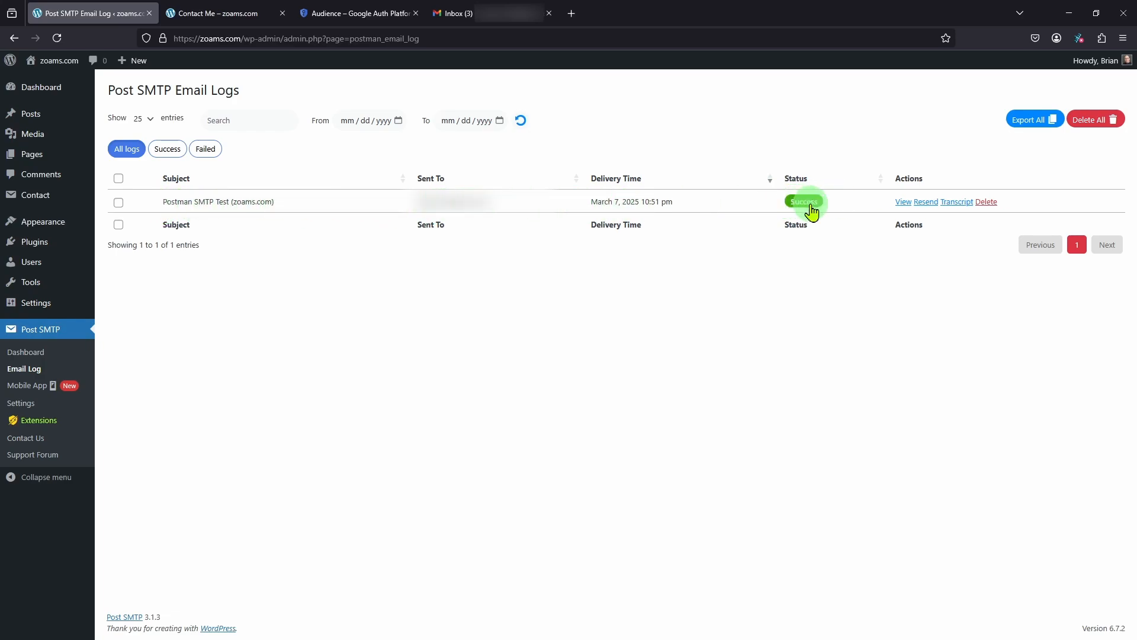
Examine the transcript and the message view of the Postman SMTP Test entry in the email logs.
left_click(956, 204)
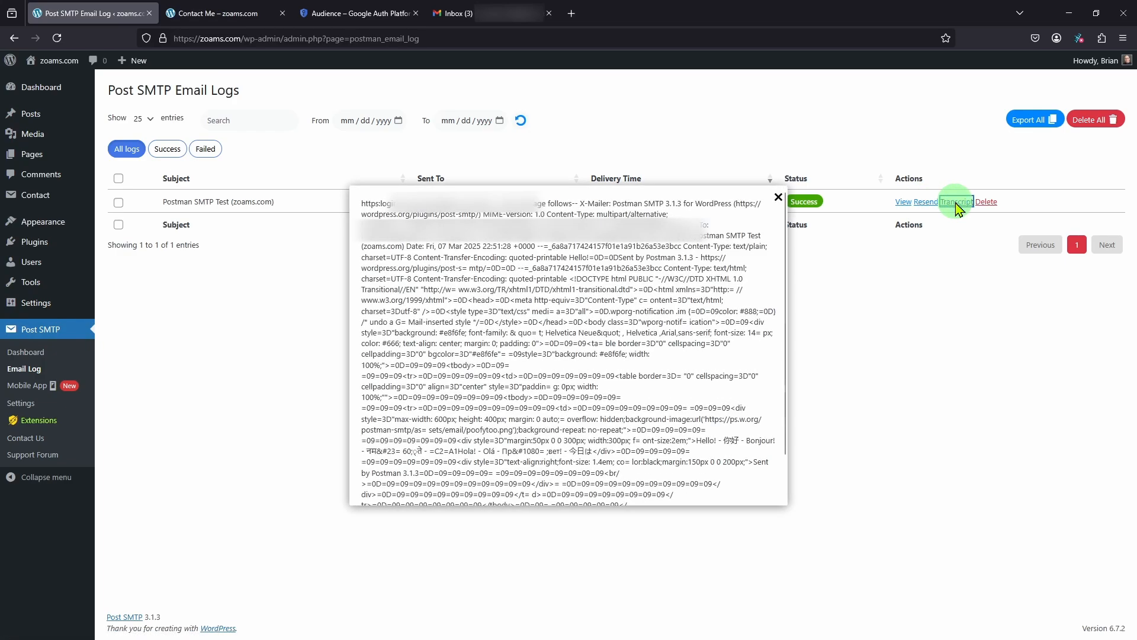
scroll(597, 276, "down", 2)
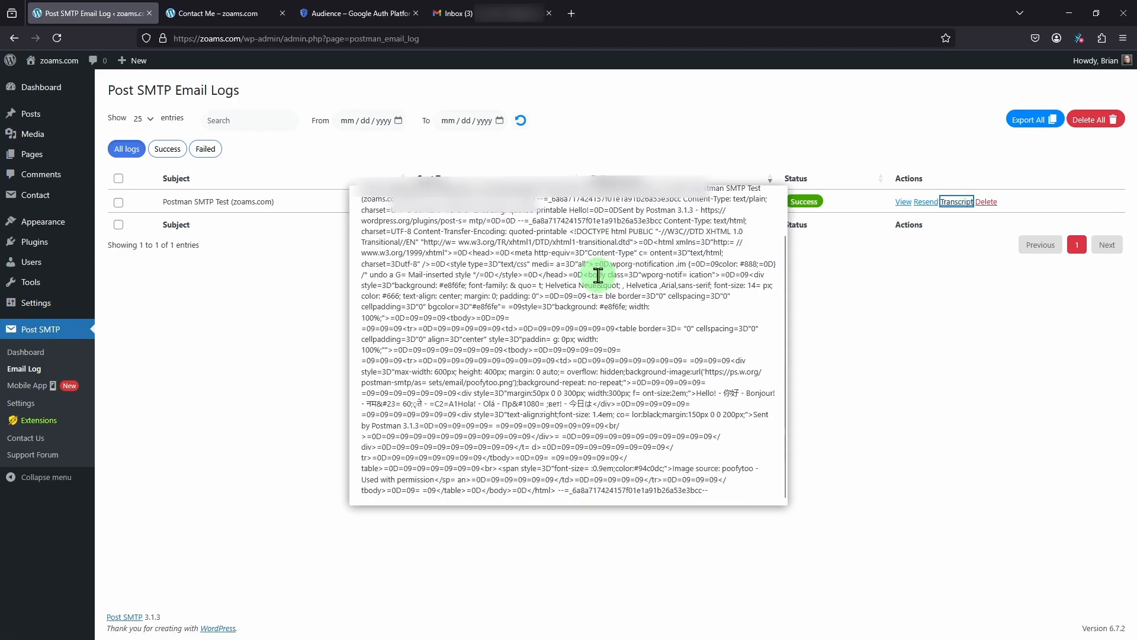
scroll(597, 276, "up", 2)
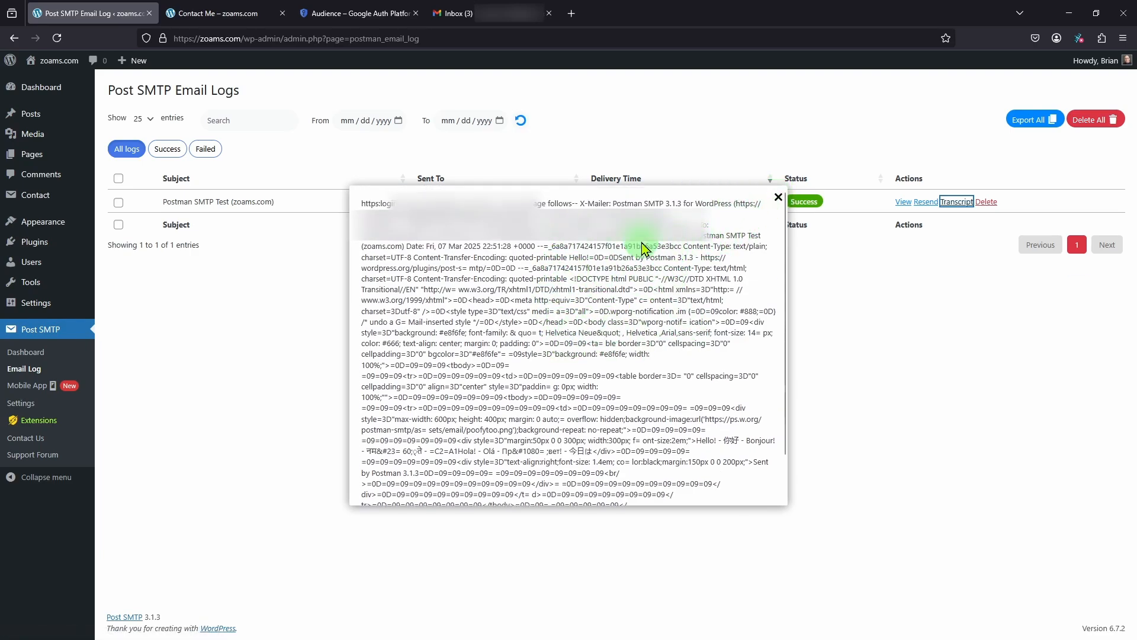
left_click(778, 200)
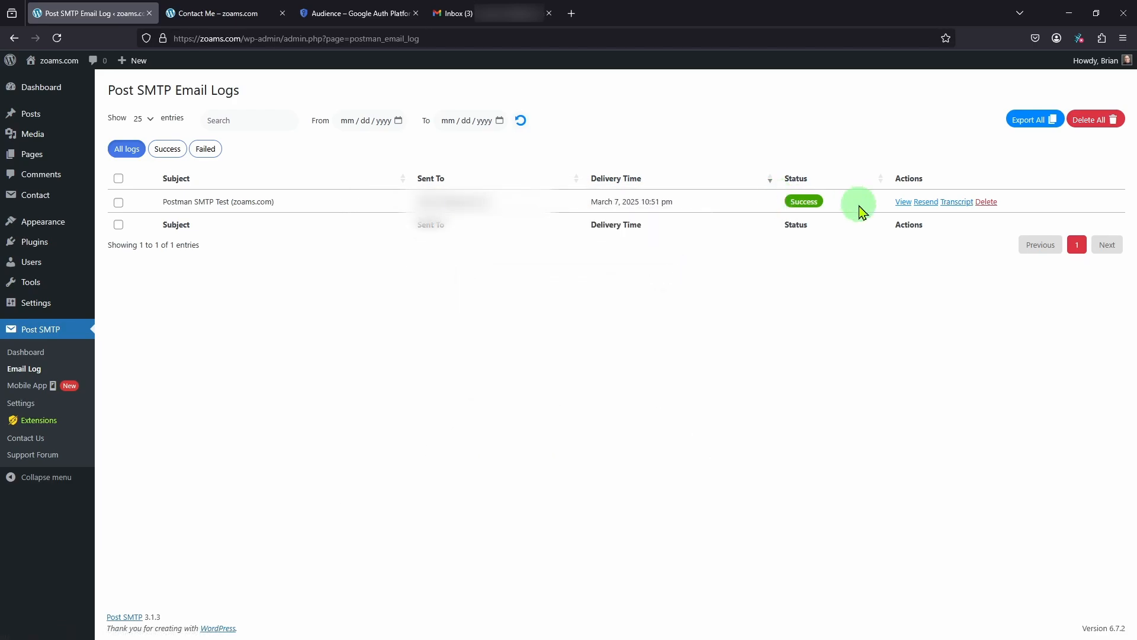
left_click(903, 203)
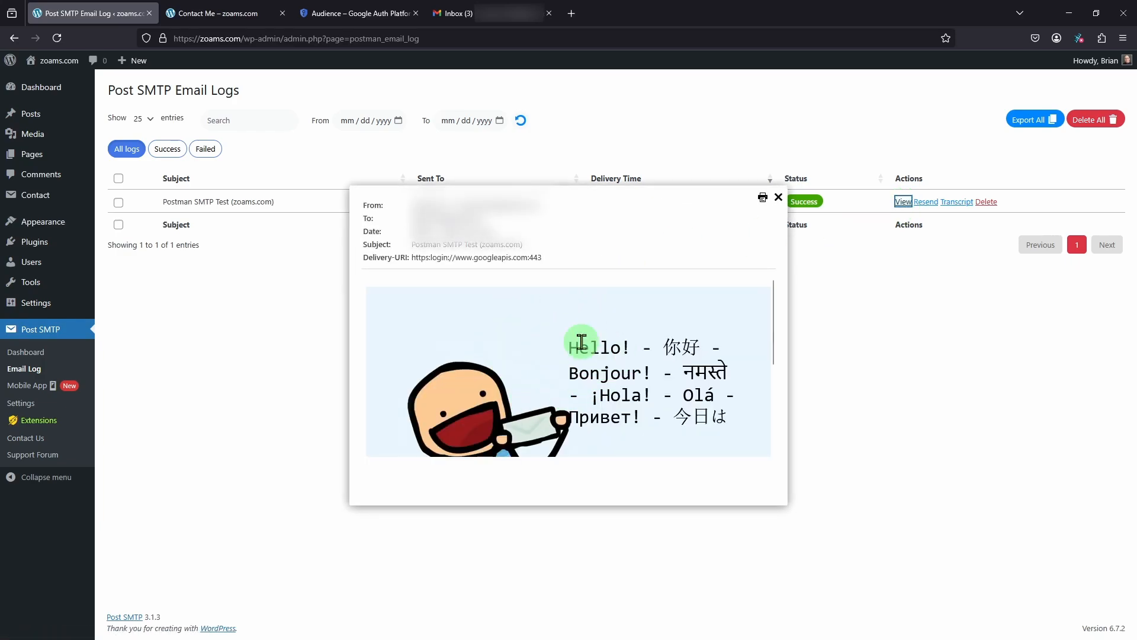
scroll(589, 353, "down", 3)
scroll(592, 352, "up", 3)
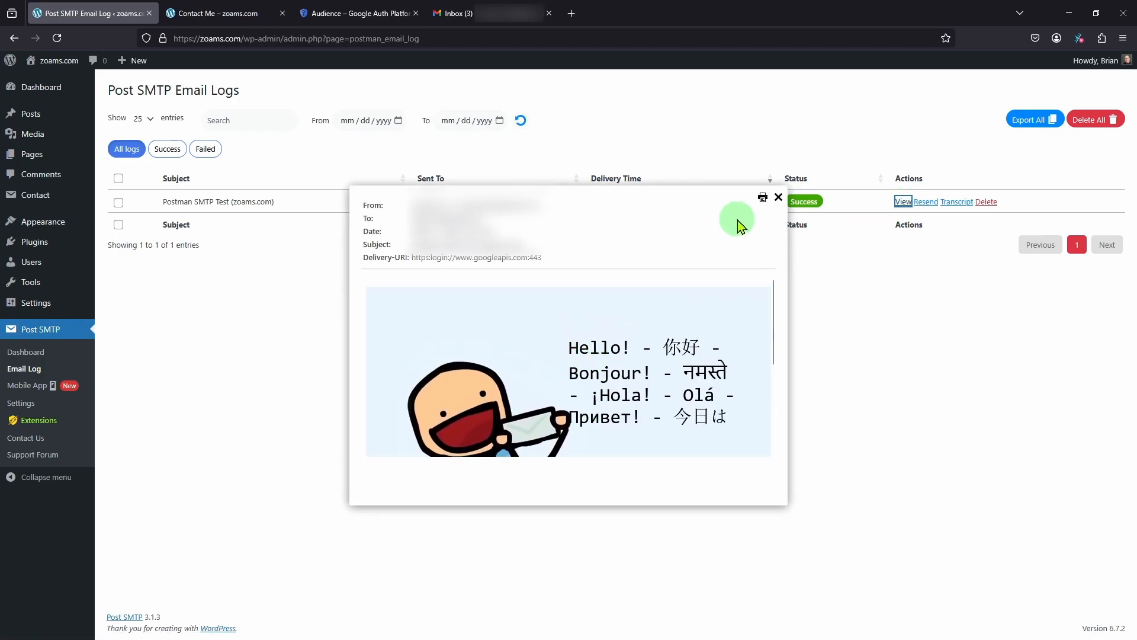
left_click(779, 198)
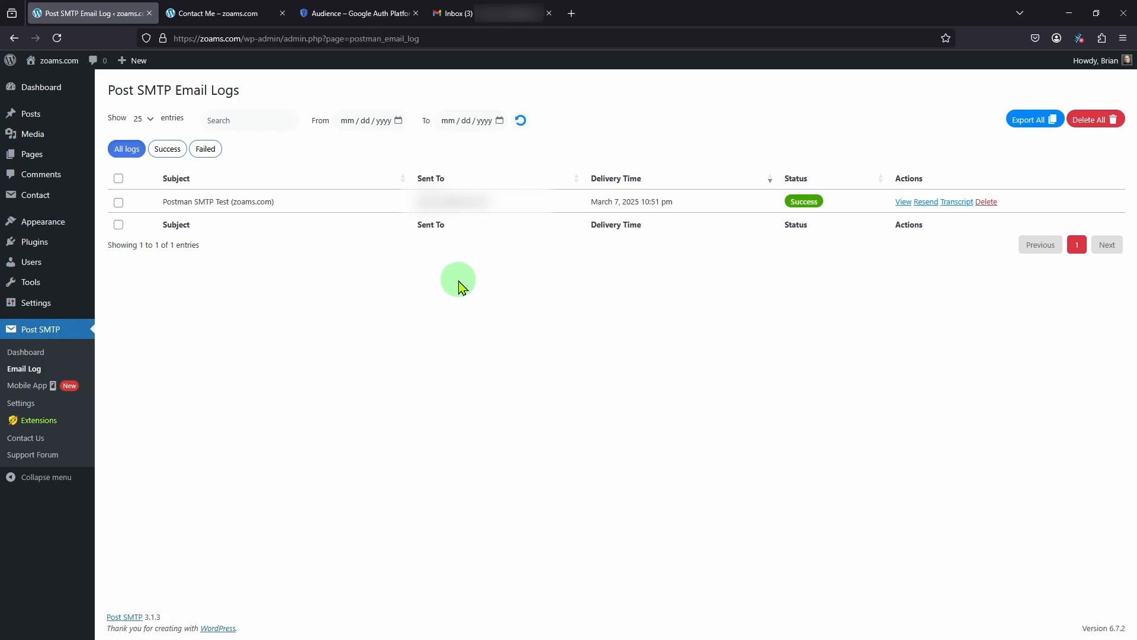
Switch to the site's Contact Me page and fill in the sender's name and email address in the contact form.
left_click(232, 14)
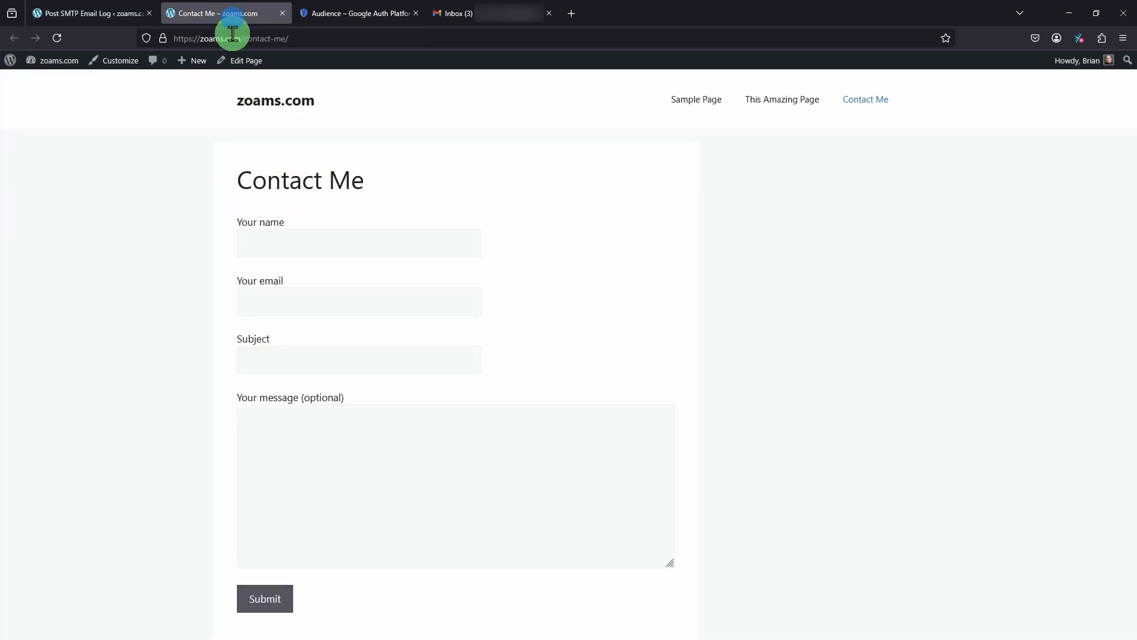
left_click(323, 244)
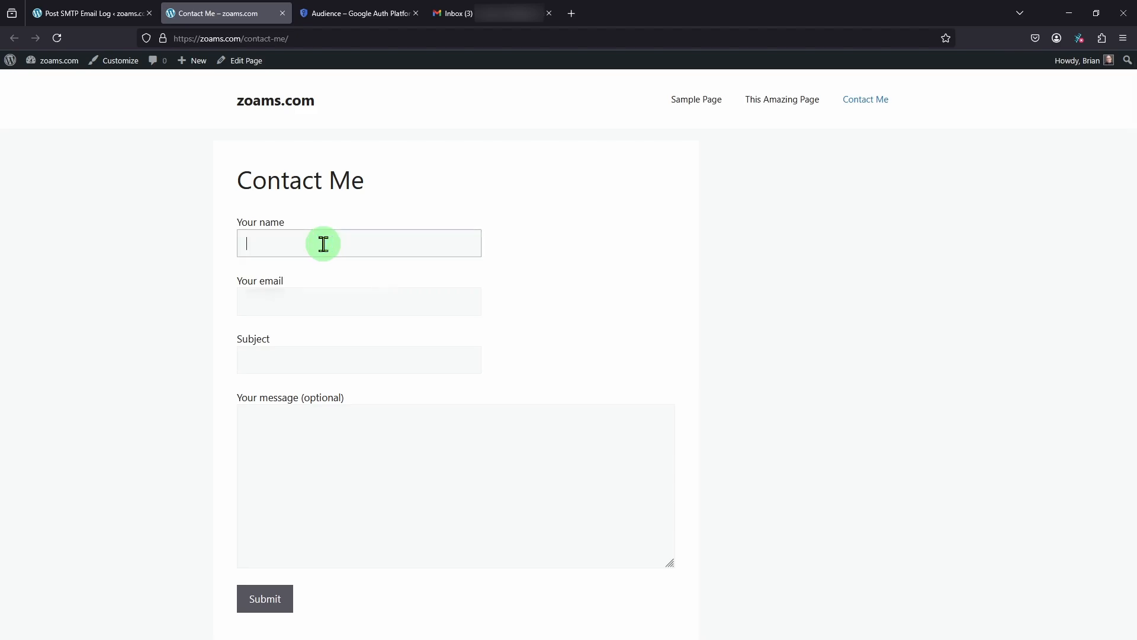
type("Brian")
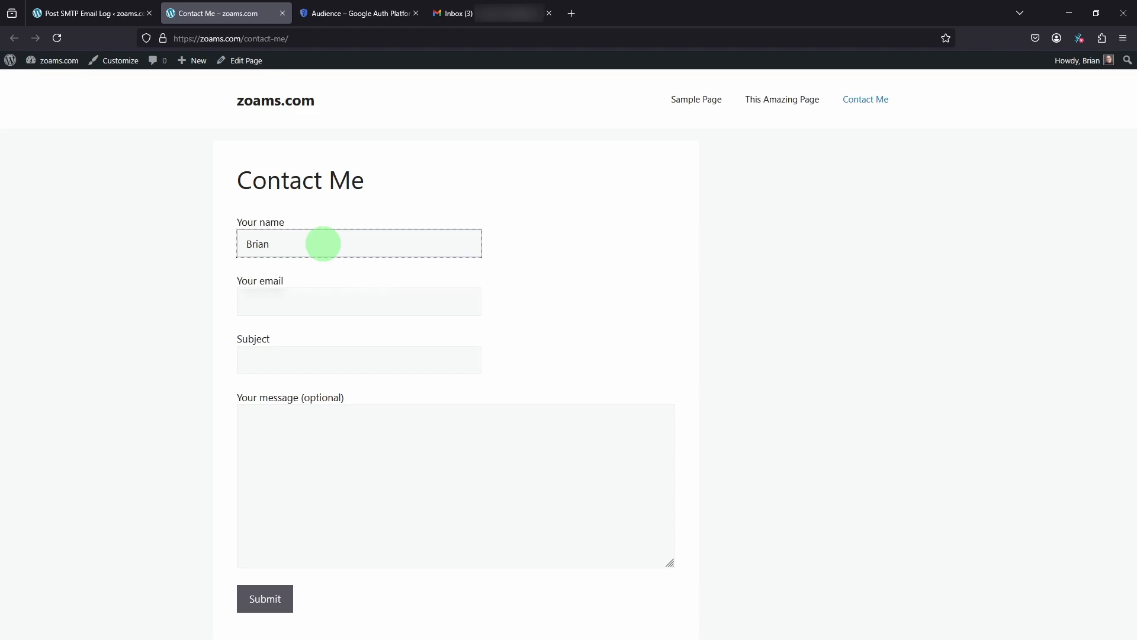
key("Tab")
type("...")
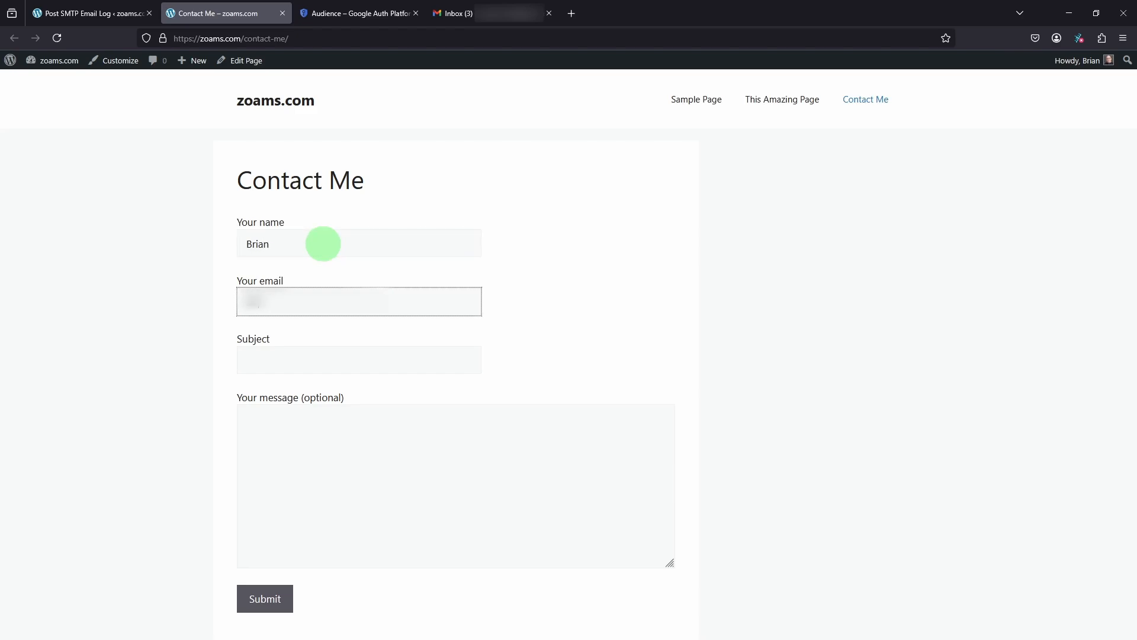
type("...")
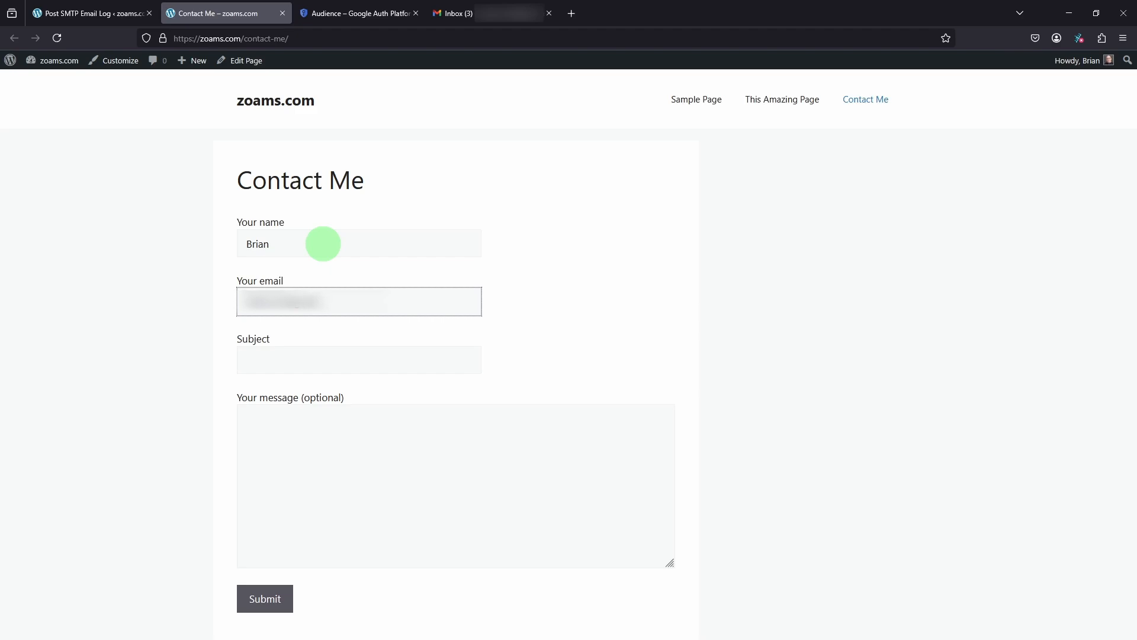
type("....")
Enter the subject "Test message" and the message "This is a test.", and submit the contact form.
left_click(305, 365)
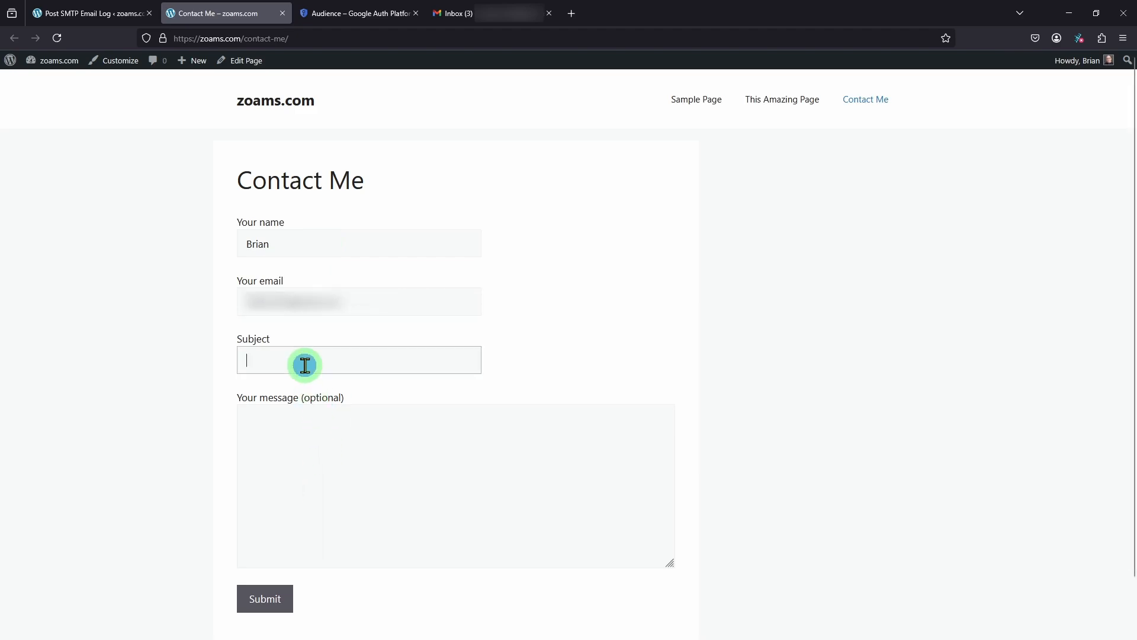
type("Test m")
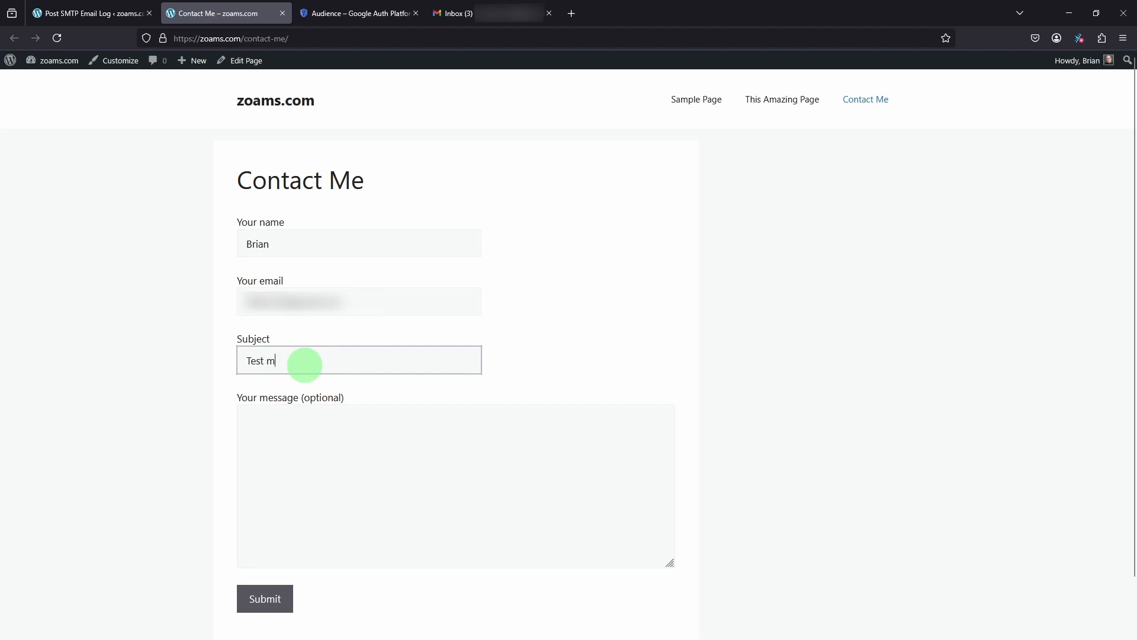
type("essage")
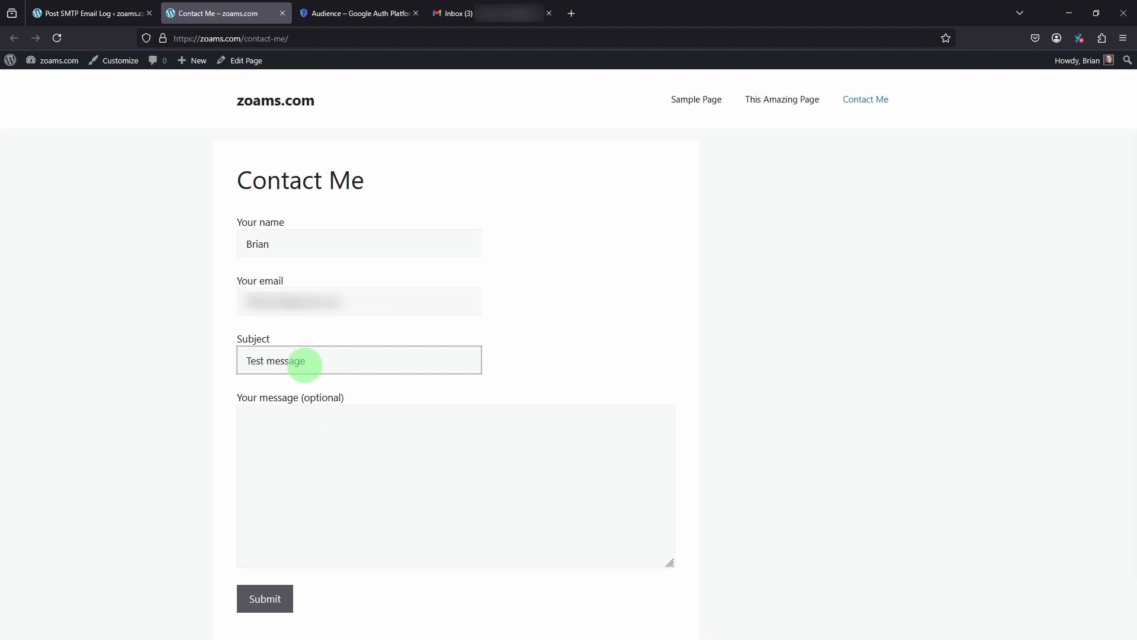
left_click(305, 441)
type("This is a test.")
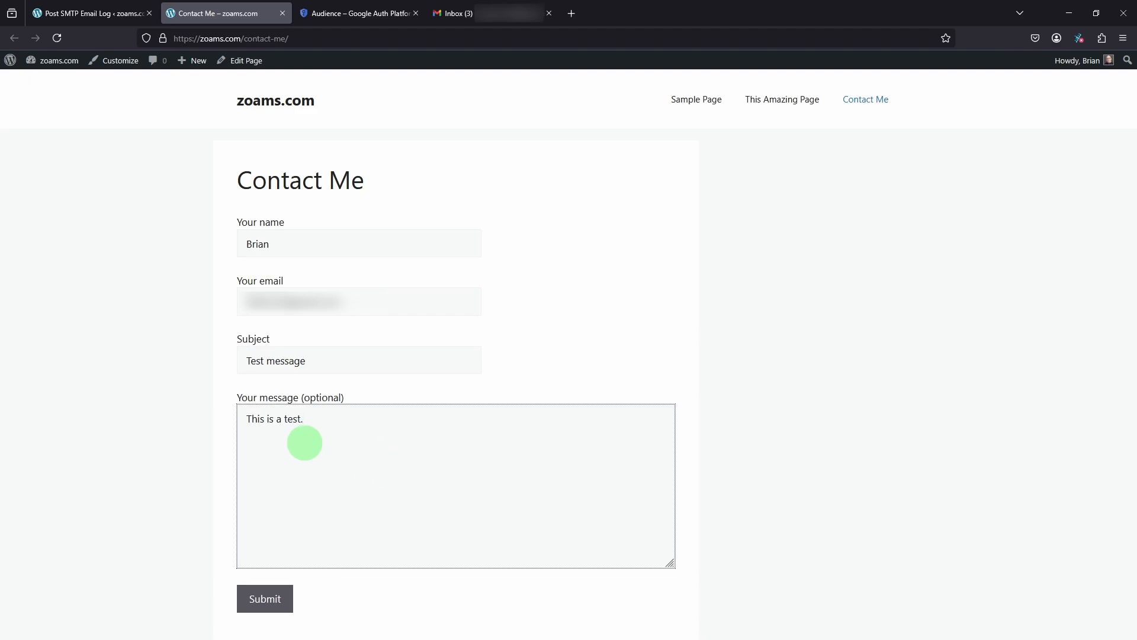
left_click(249, 607)
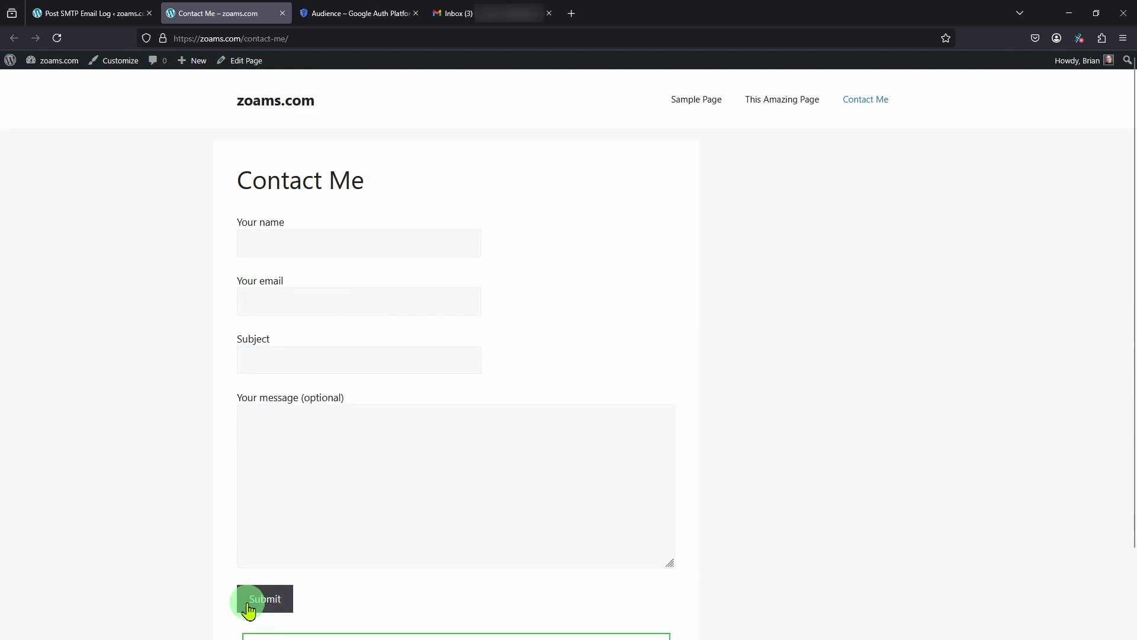
scroll(405, 572, "down", 3)
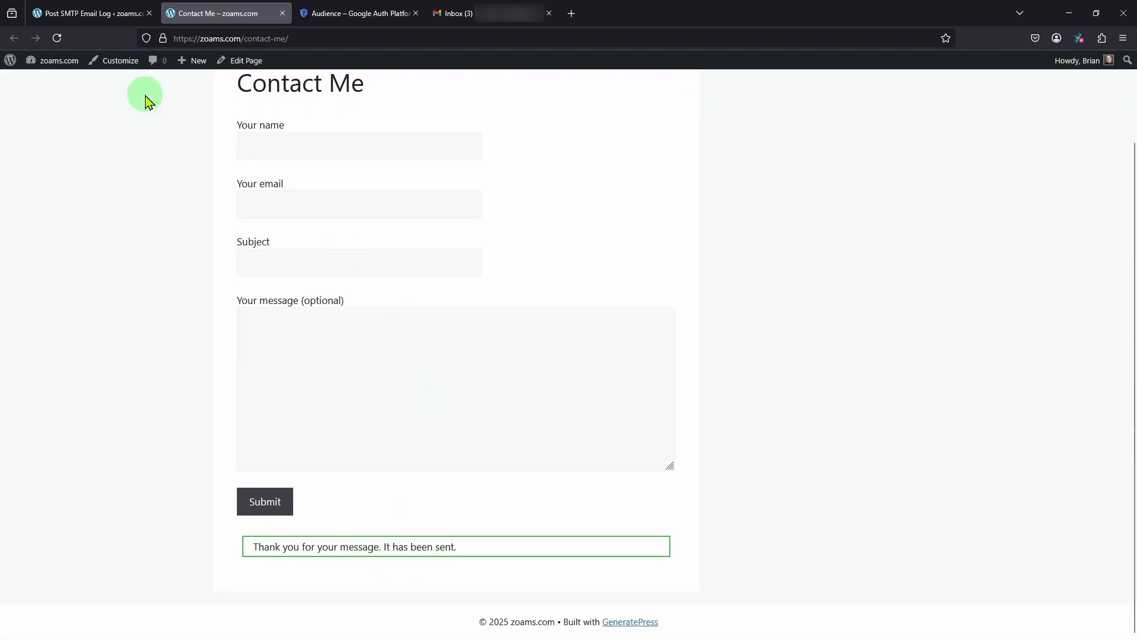
Refresh the Post SMTP email logs and examine the message view of the zoams.com "Test message" entry.
left_click(104, 16)
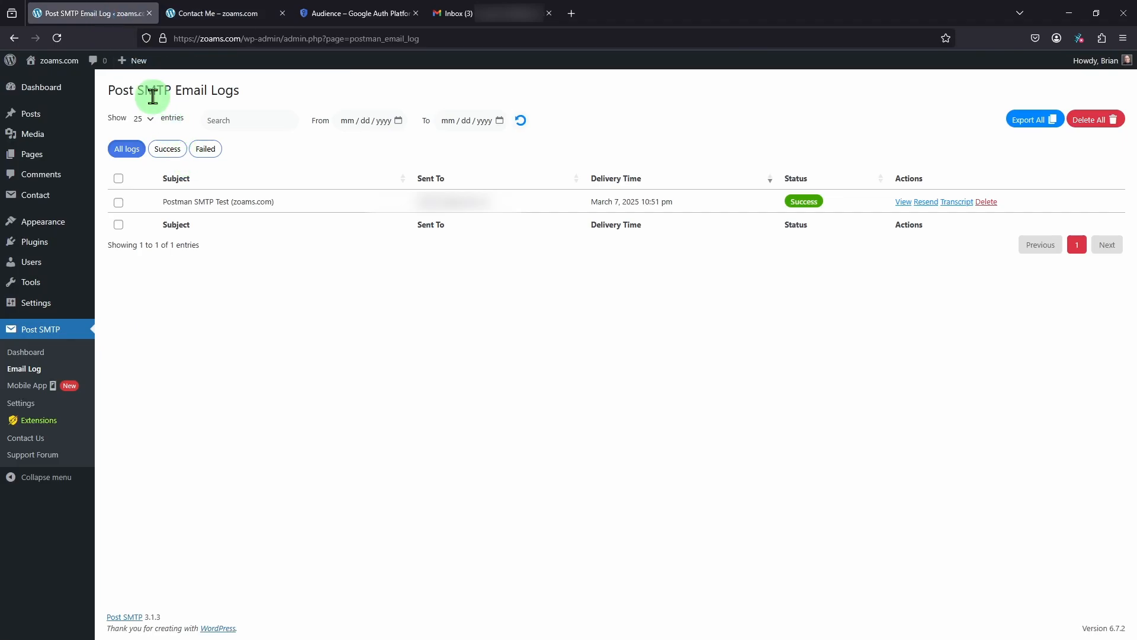
left_click(56, 38)
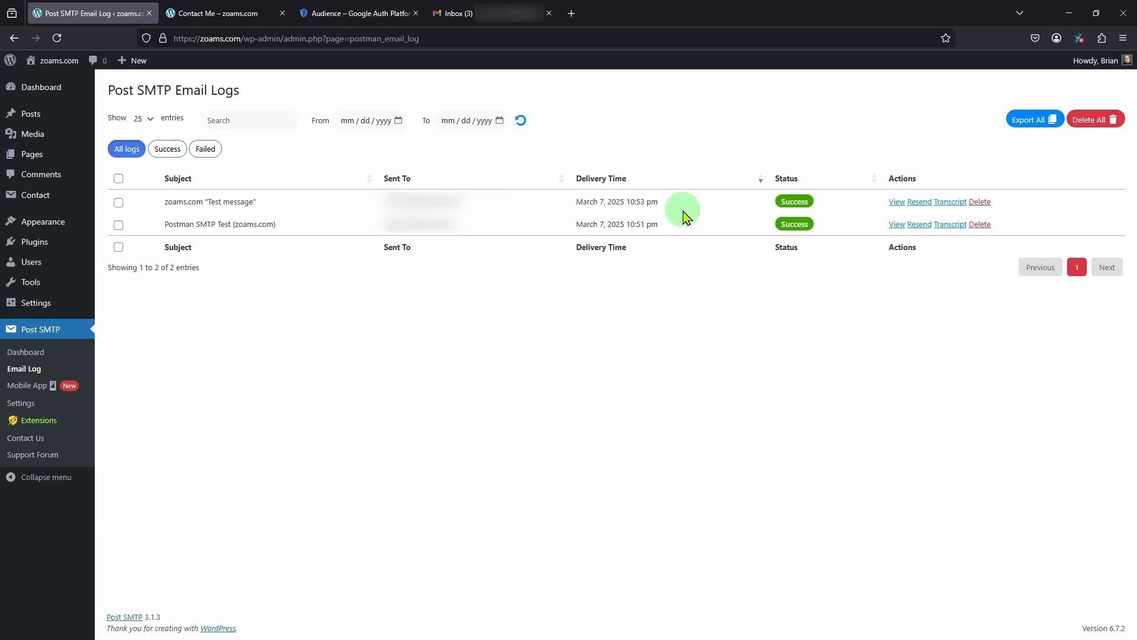
left_click(903, 204)
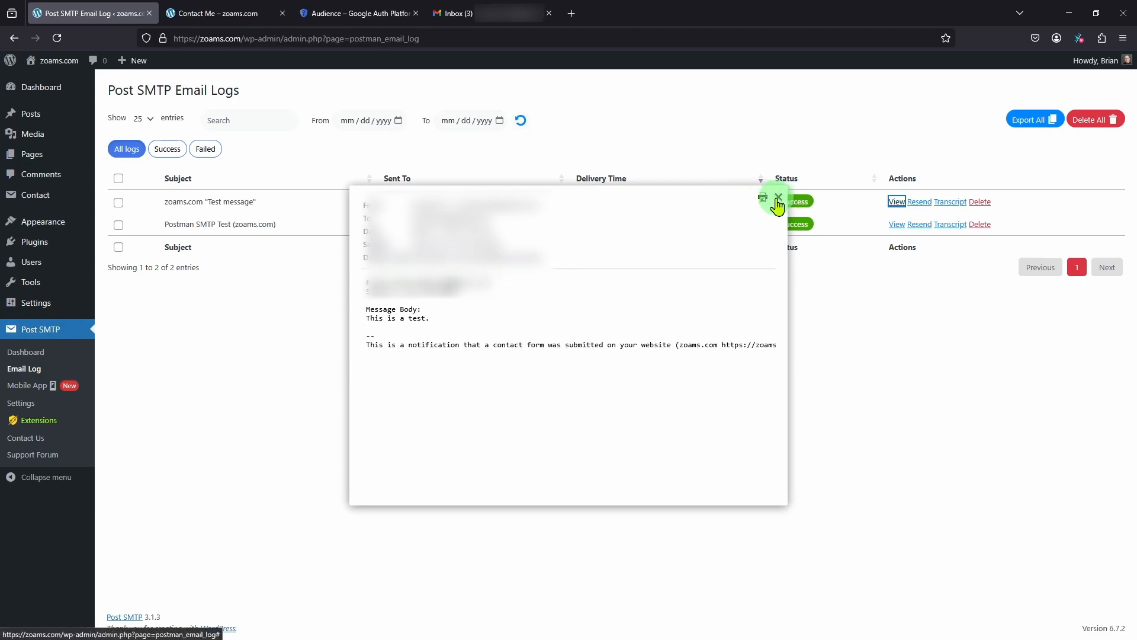
left_click(777, 199)
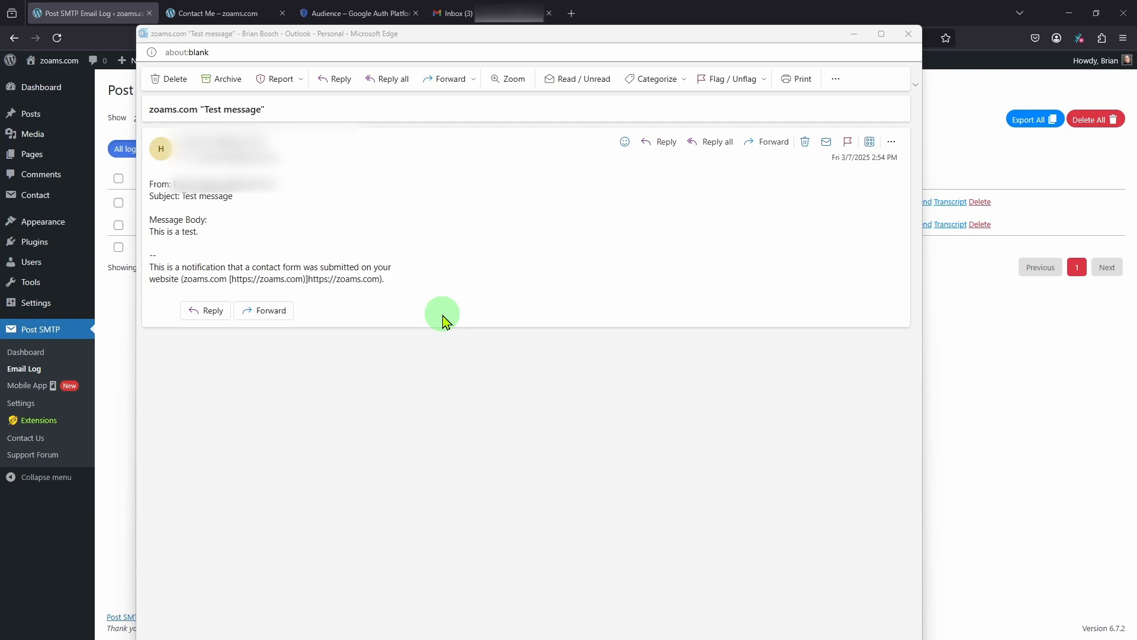
Return to the Post SMTP email logs page and launch the setup wizard from the plugin's dashboard.
left_click(95, 14)
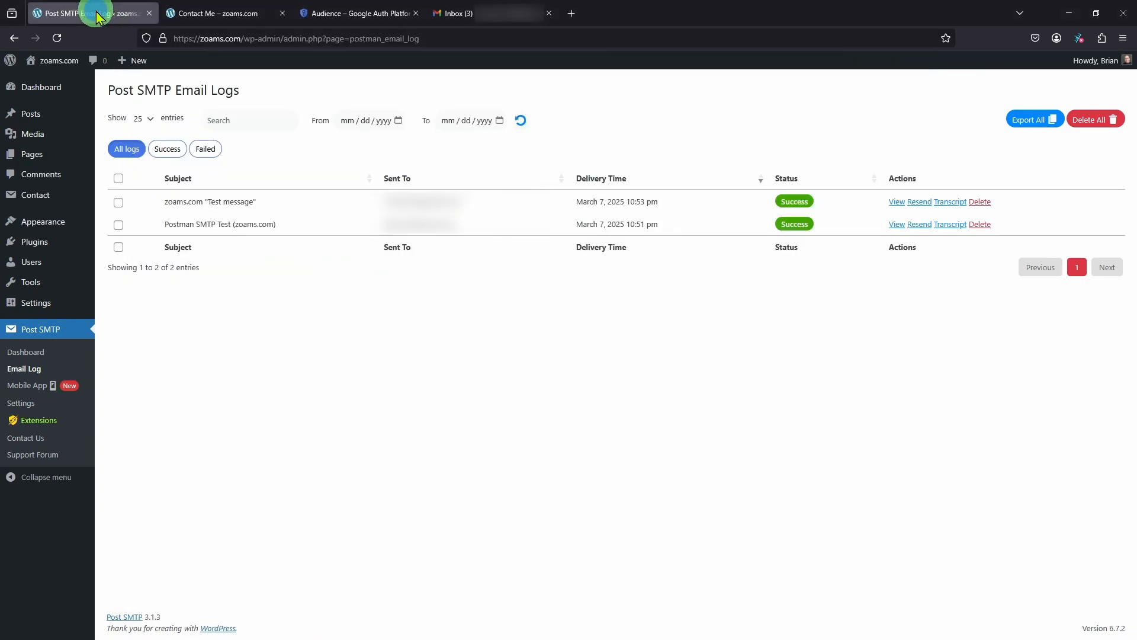
left_click(34, 353)
left_click(880, 152)
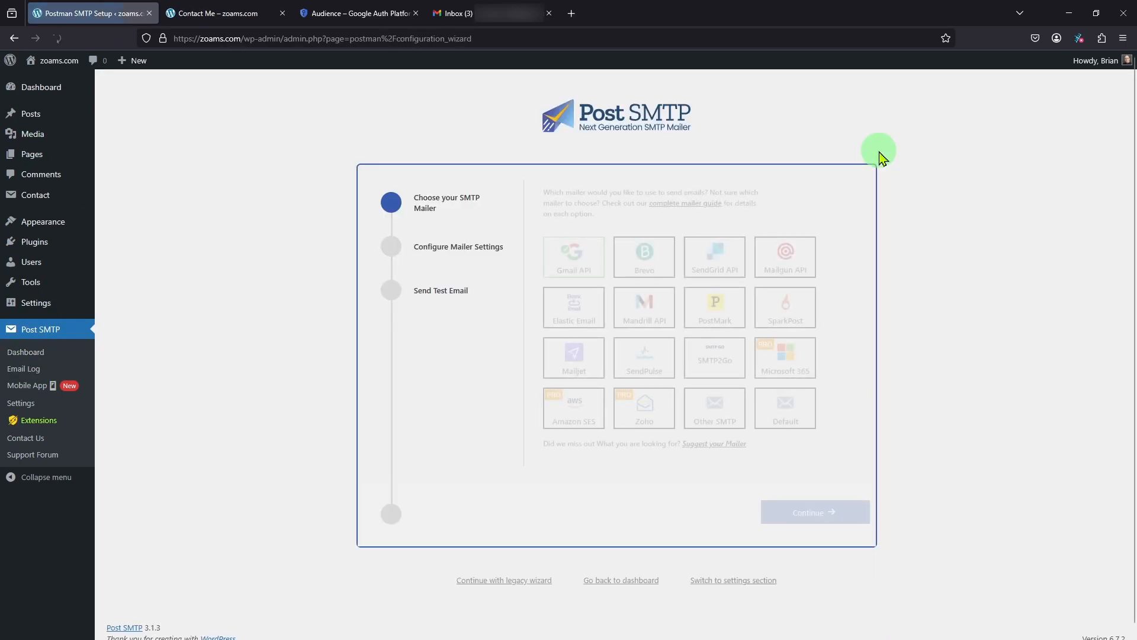